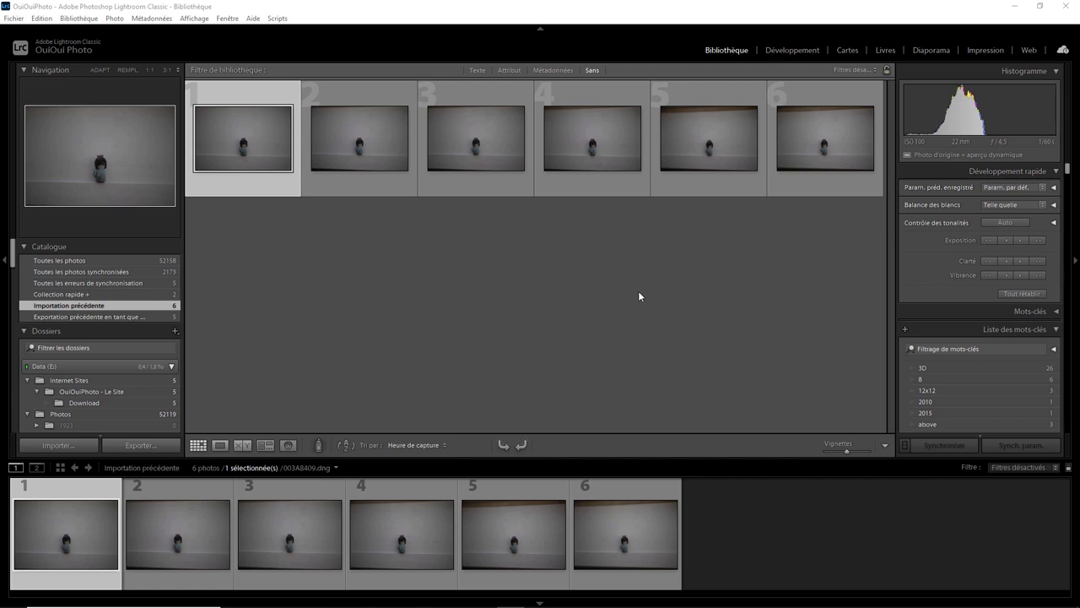
# Open the Preferences on the Presets tab, where the master raw default is Adobe Default
pyautogui.click(42, 18)
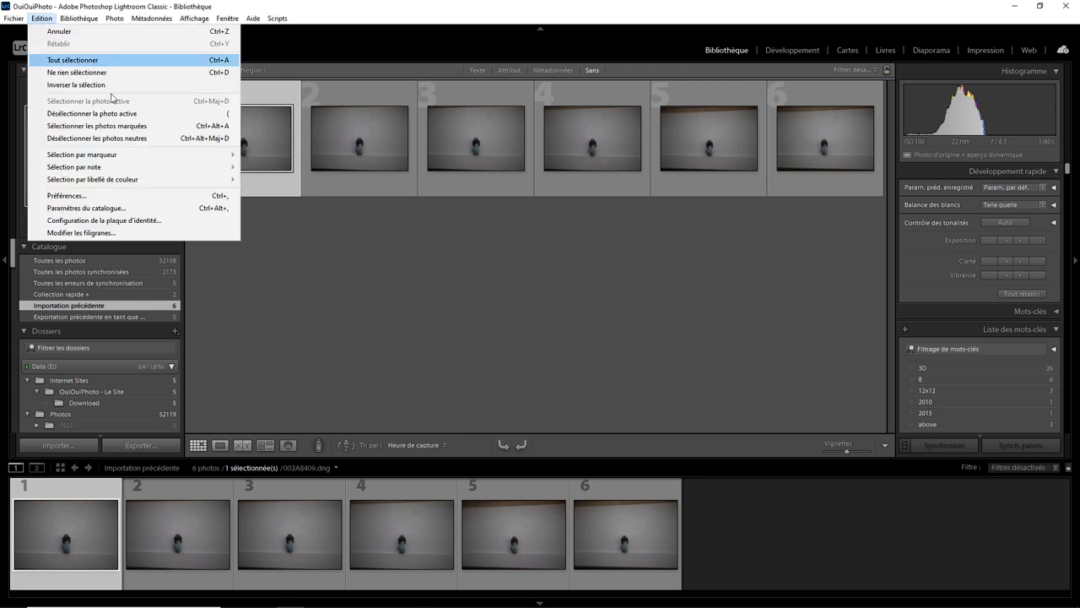
pyautogui.click(100, 196)
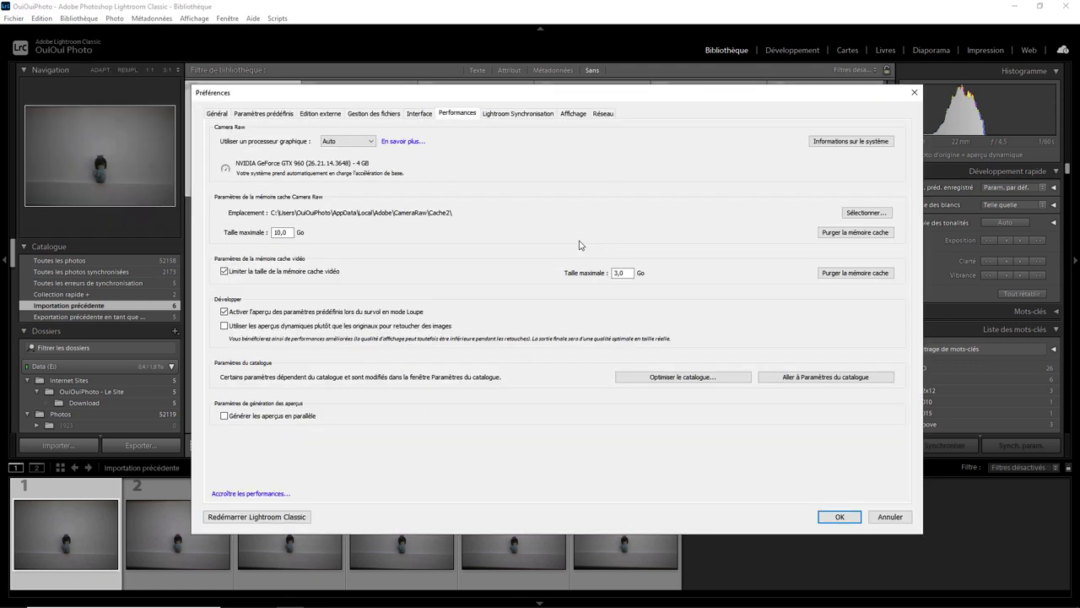
pyautogui.click(279, 112)
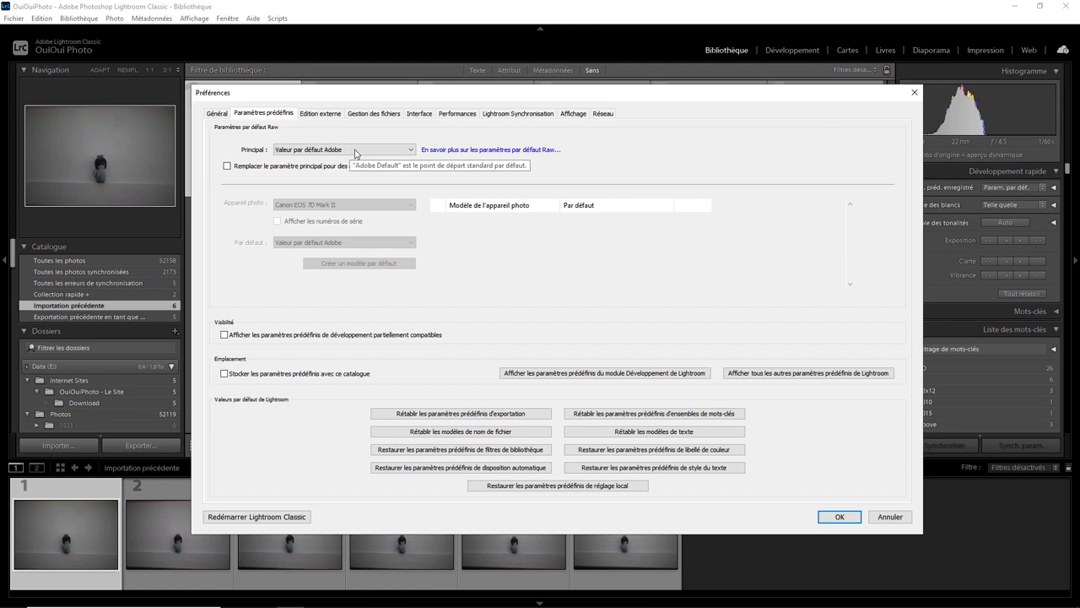
# Enable camera-specific raw defaults and set the Canon EOS 7D Mark II default to user preset AA test
pyautogui.click(249, 166)
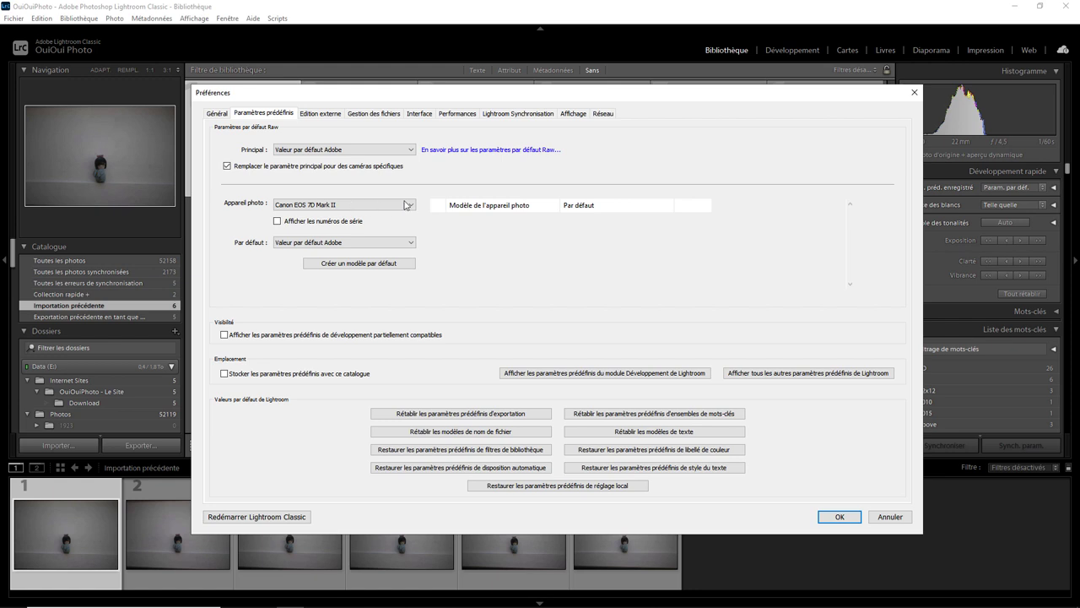
pyautogui.click(407, 247)
pyautogui.moveTo(337, 281)
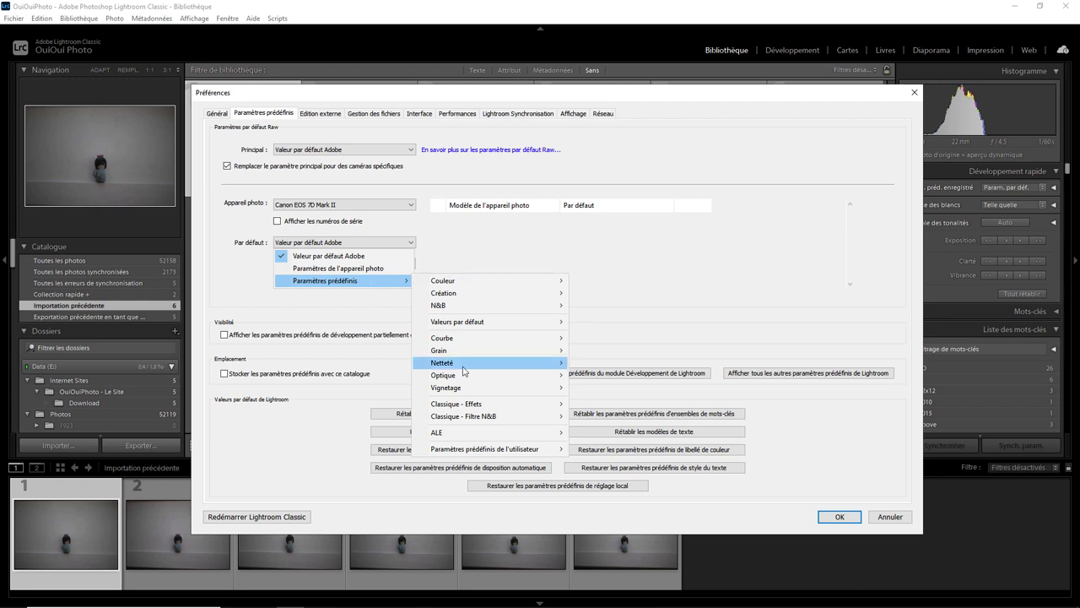
pyautogui.moveTo(484, 448)
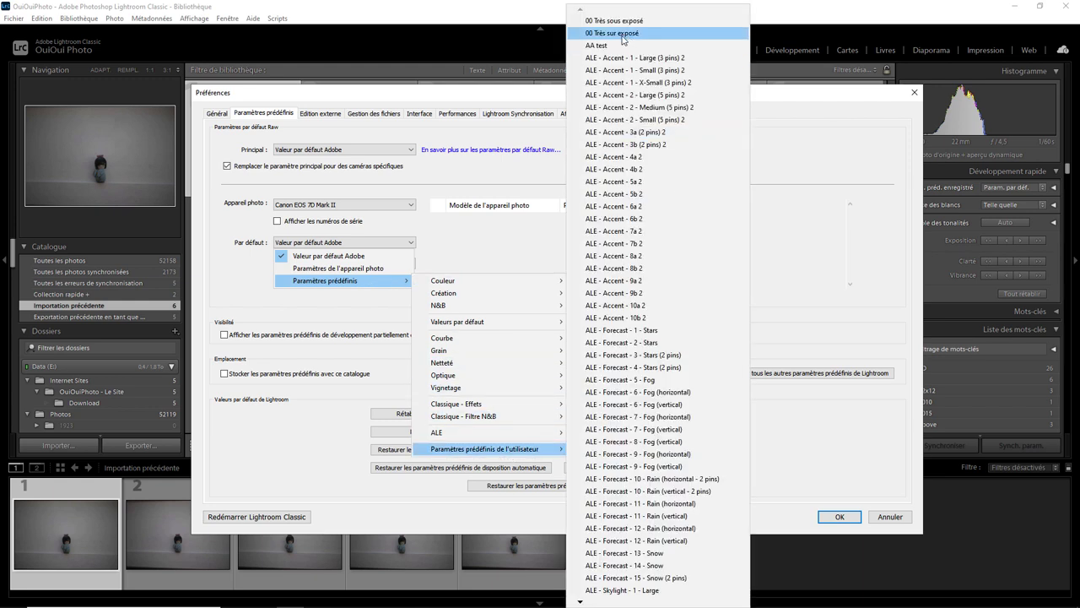
pyautogui.click(625, 45)
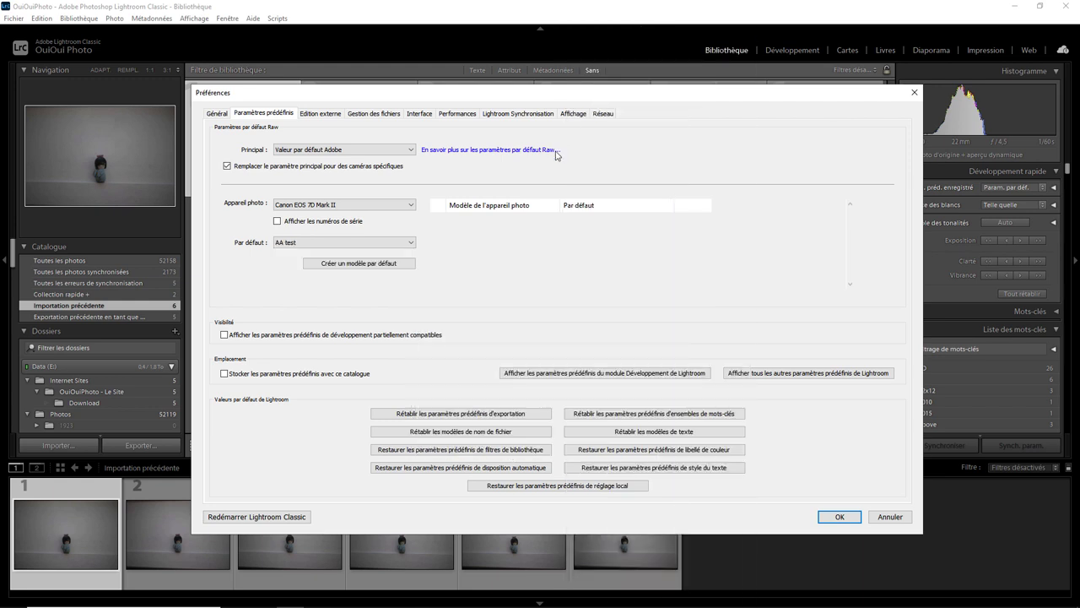
# Save AA test as the Canon EOS 7D Mark II raw default and close Preferences
pyautogui.click(396, 263)
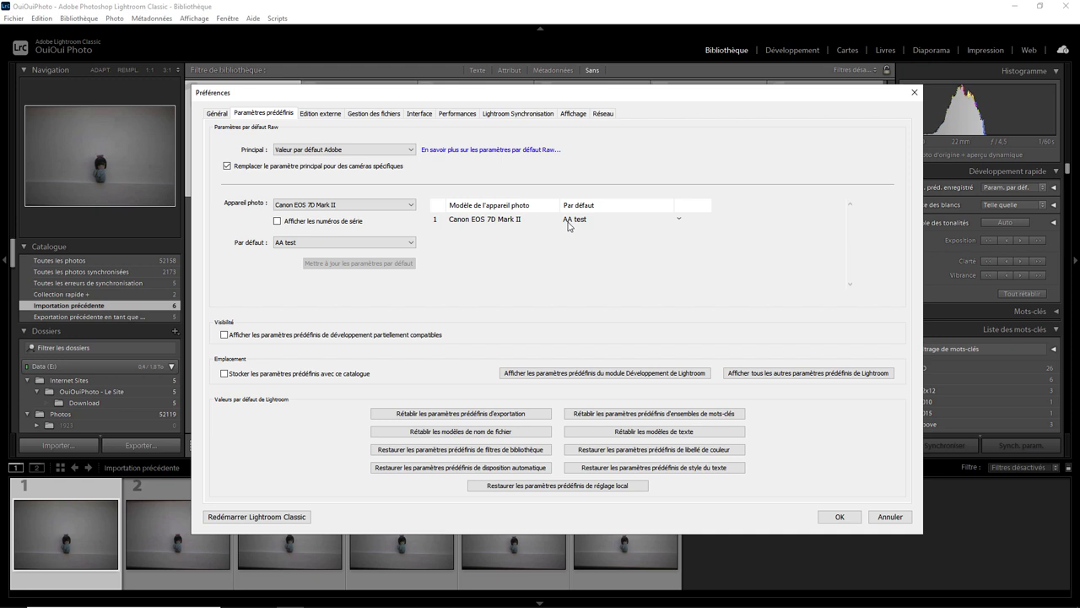
pyautogui.click(902, 517)
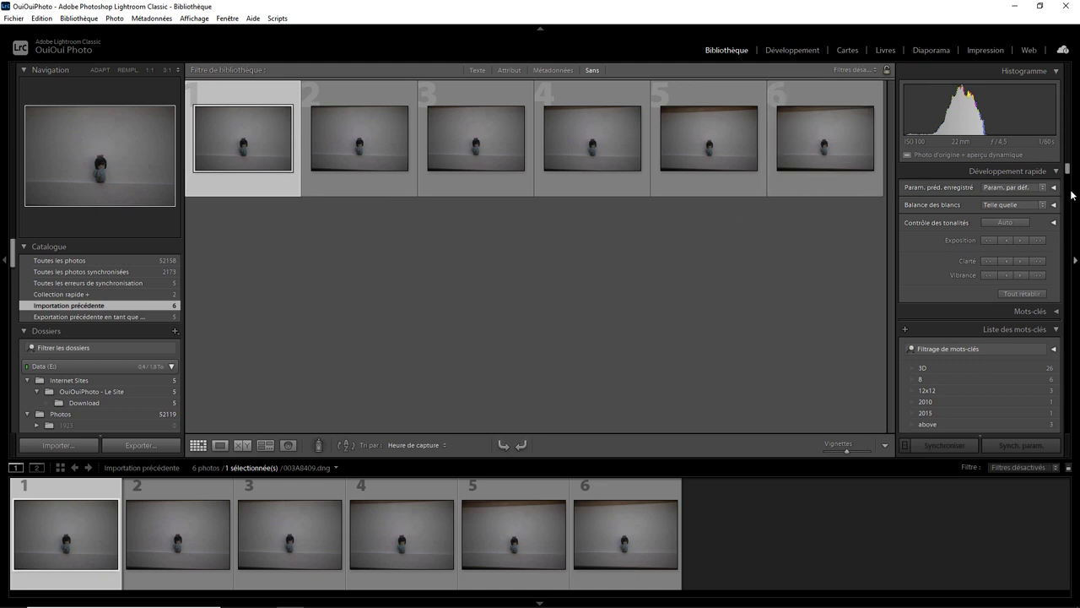
# Collapse the keyword list and review the ISO metadata of all six photos, ISO 100 to 3200
pyautogui.click(1057, 331)
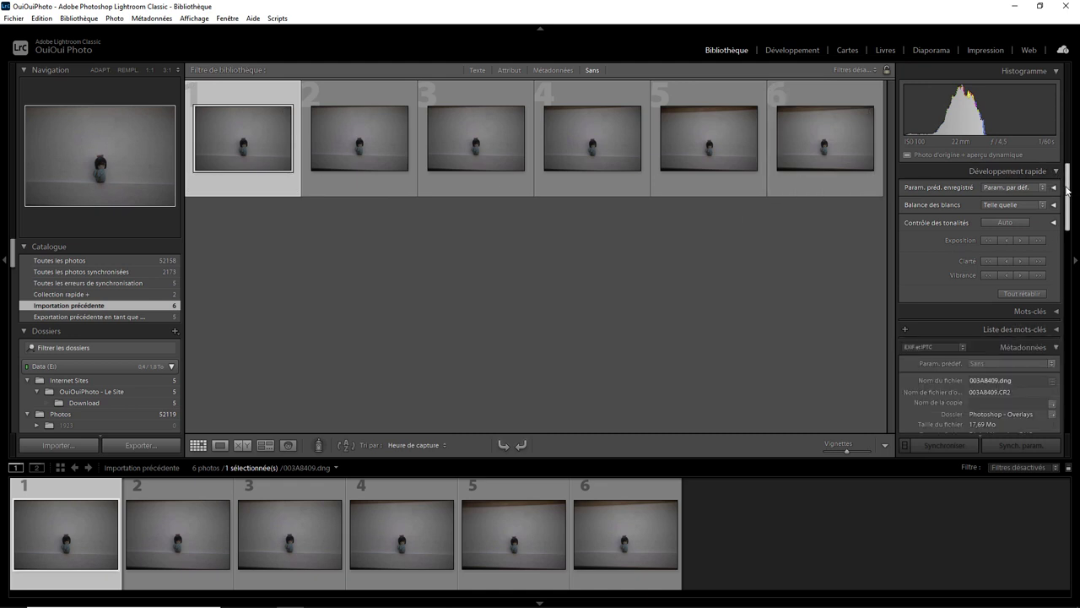
pyautogui.moveTo(1068, 190); pyautogui.dragTo(1065, 262)
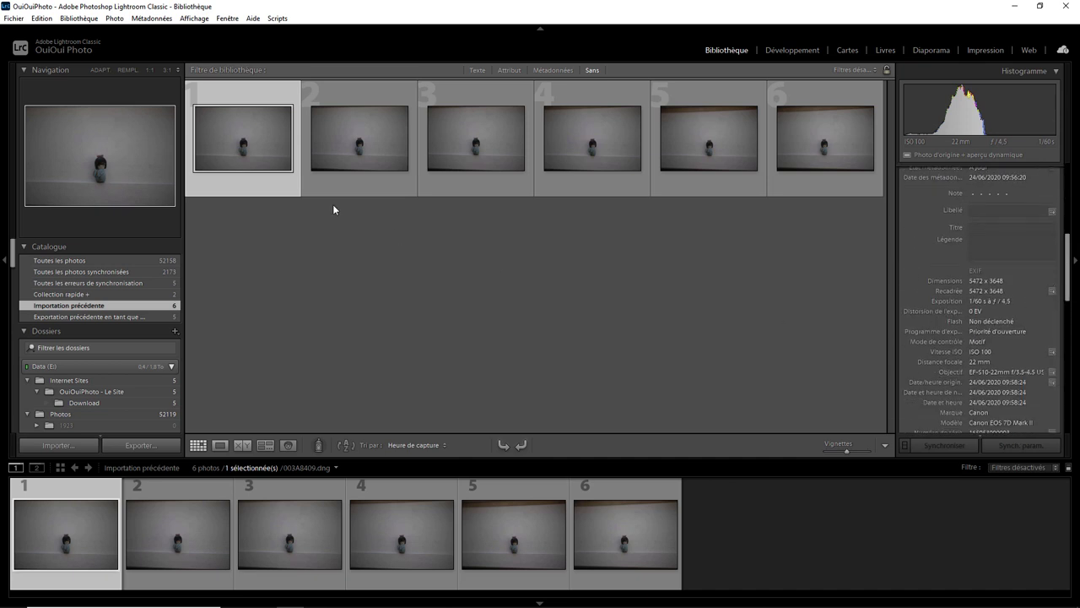
pyautogui.click(374, 152)
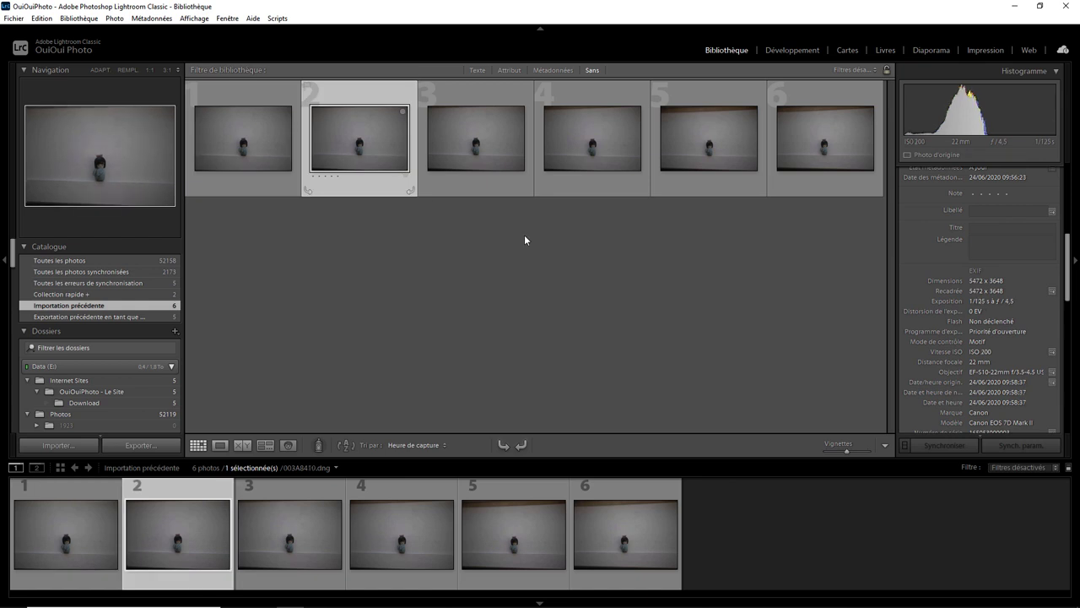
pyautogui.click(466, 138)
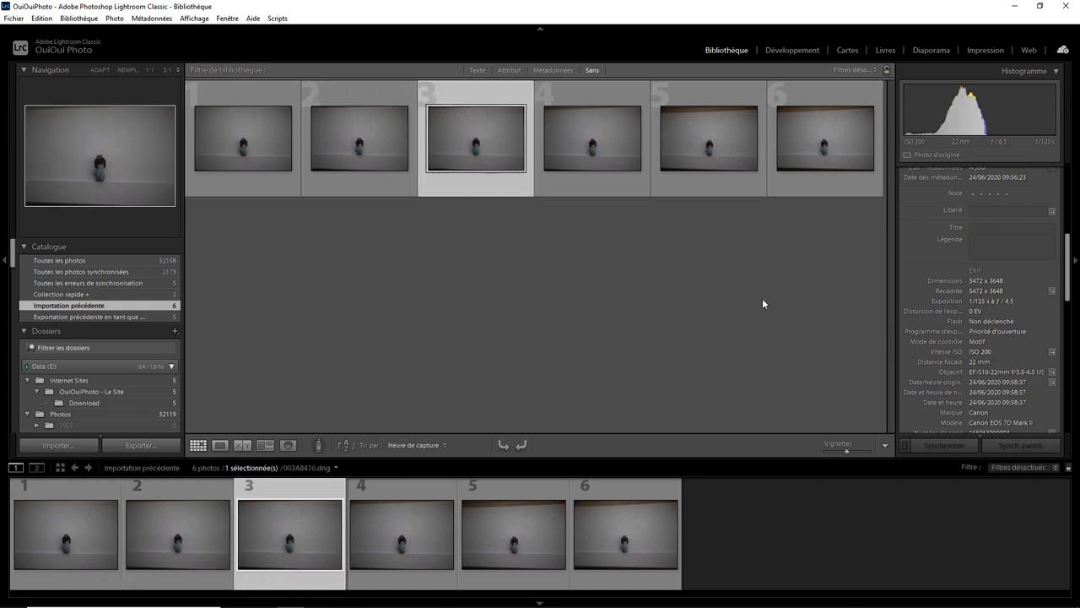
pyautogui.click(588, 145)
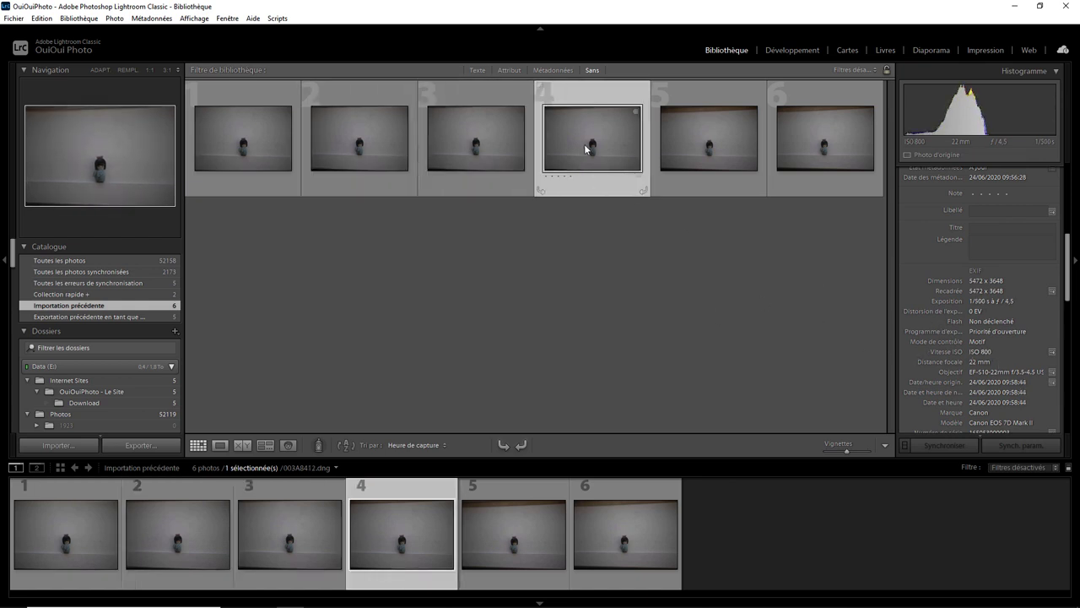
pyautogui.click(713, 137)
pyautogui.moveTo(709, 138)
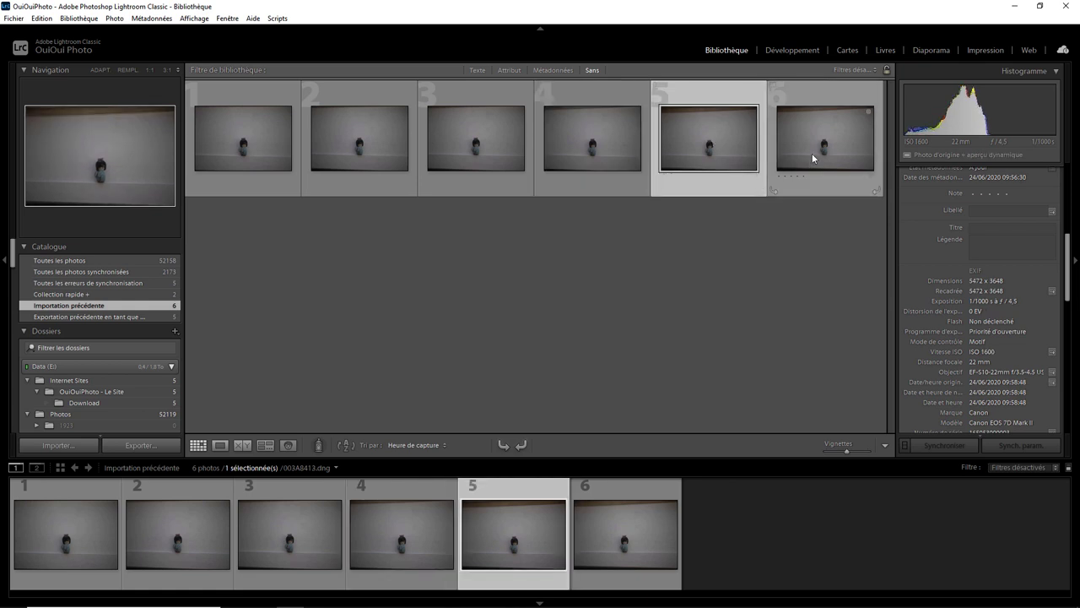
pyautogui.click(816, 157)
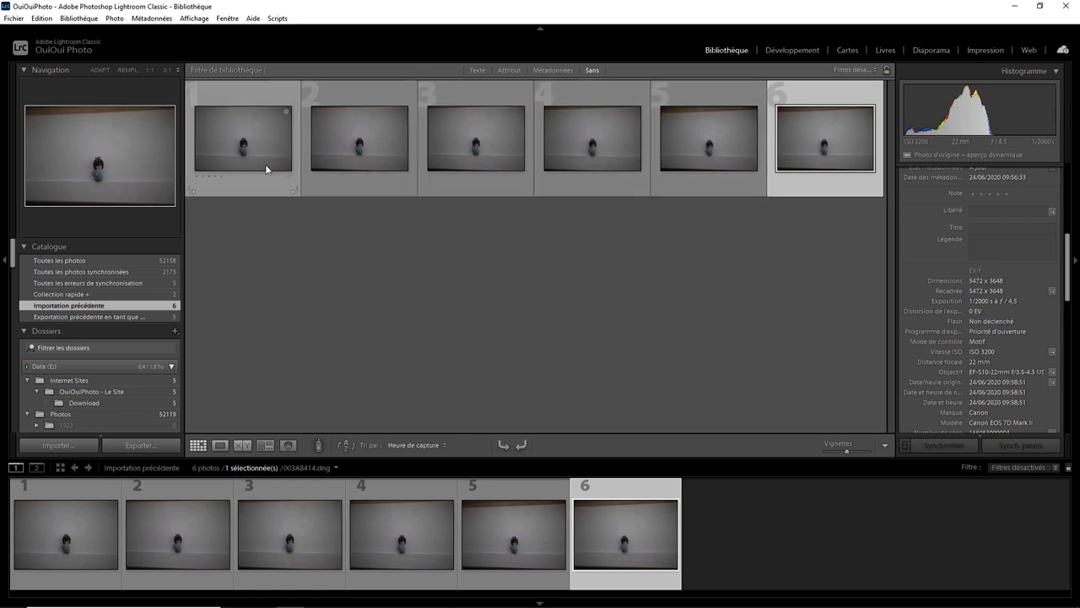
pyautogui.click(266, 169)
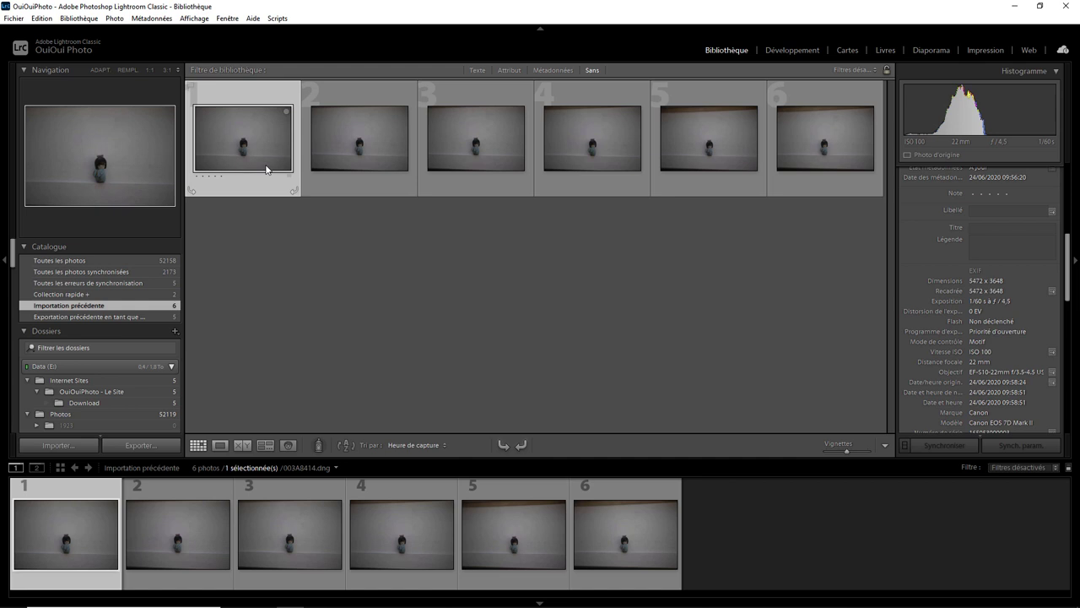
# In Develop, expand the Detail panel and show the sixth, ISO 3200 photo
pyautogui.click(795, 52)
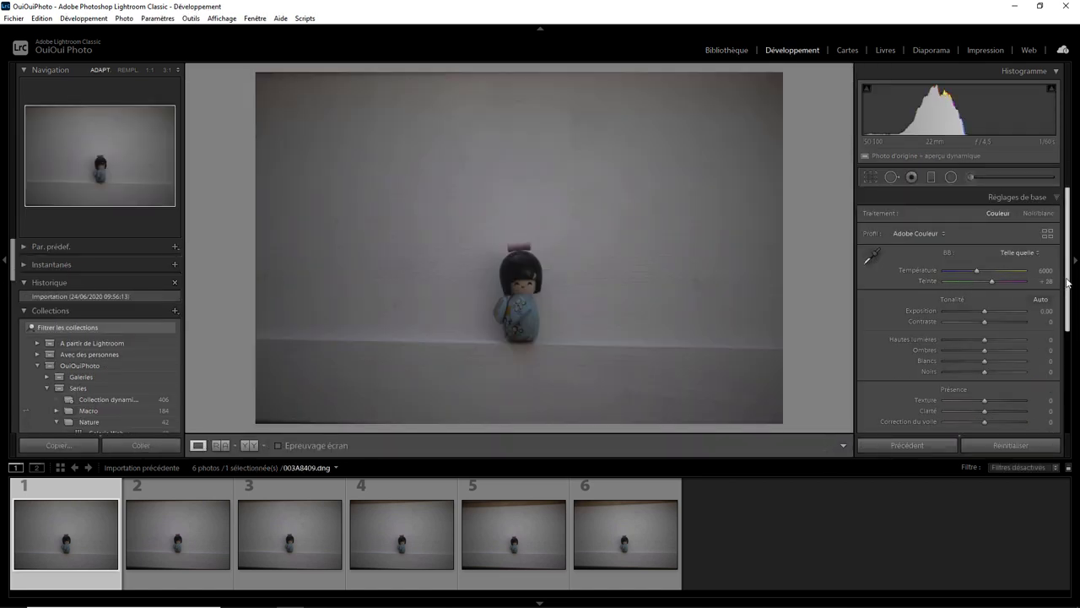
pyautogui.moveTo(1068, 283); pyautogui.dragTo(1065, 383)
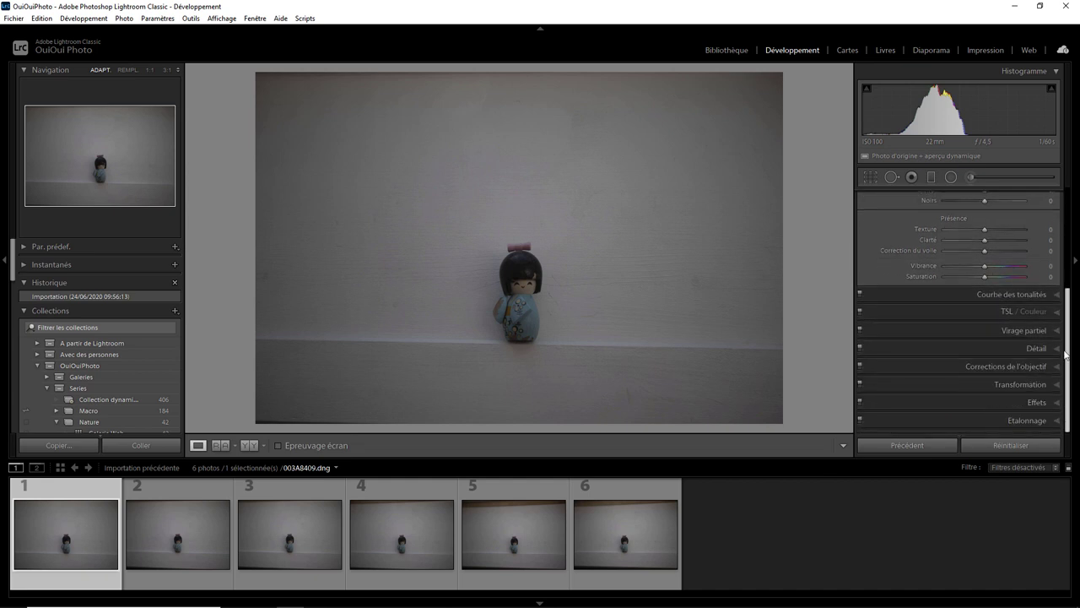
pyautogui.click(1057, 349)
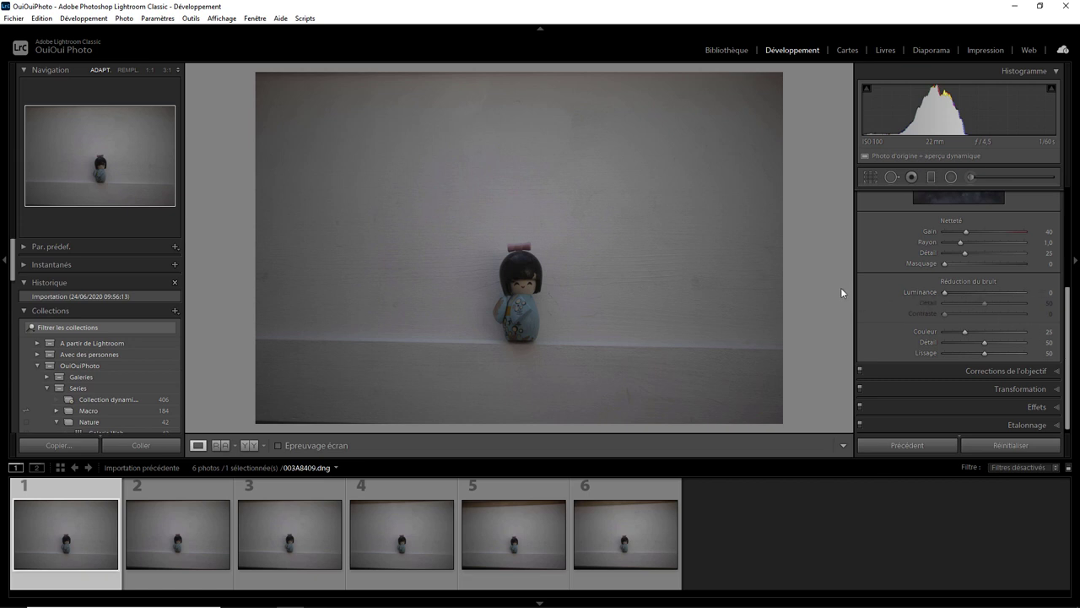
pyautogui.click(637, 521)
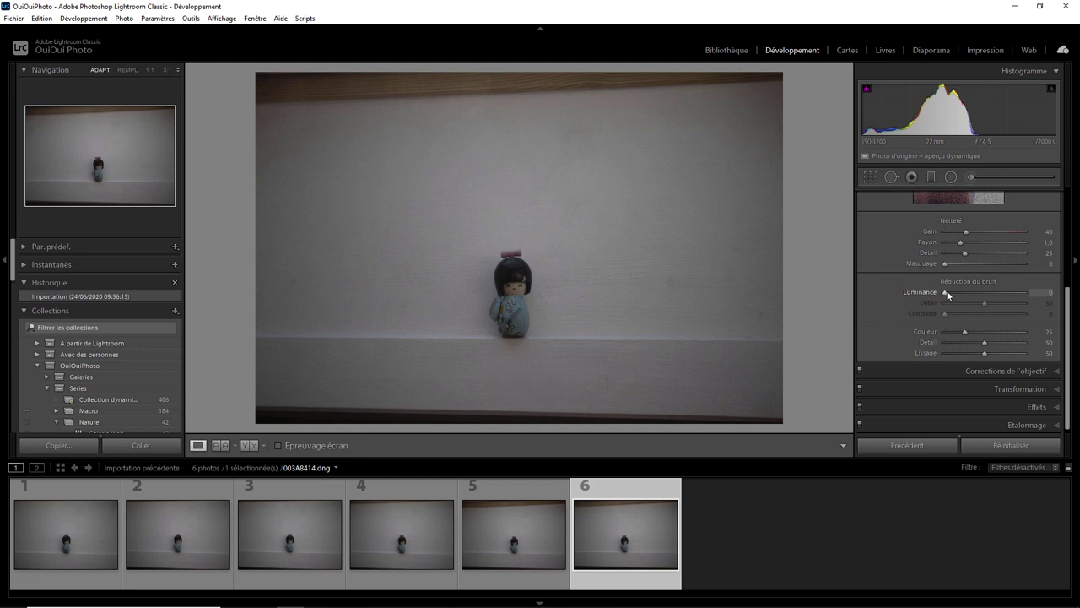
# Set luminance noise reduction to 50 on the ISO 3200 photo, then return to the ISO 100 photo
pyautogui.moveTo(949, 295); pyautogui.dragTo(982, 295)
pyautogui.click(1042, 292)
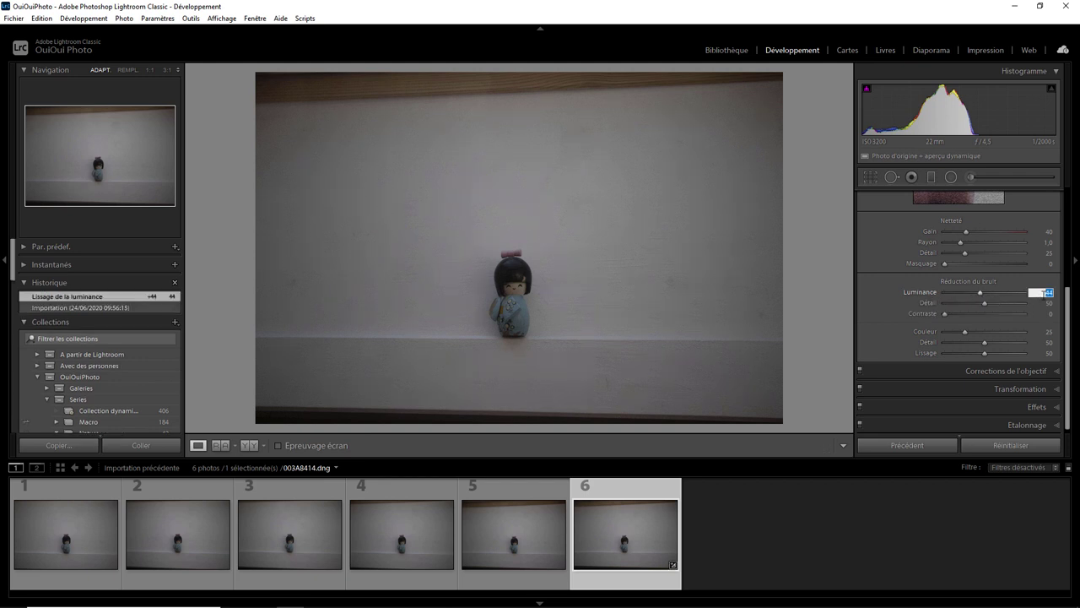
pyautogui.write('50')
pyautogui.press('Tab')
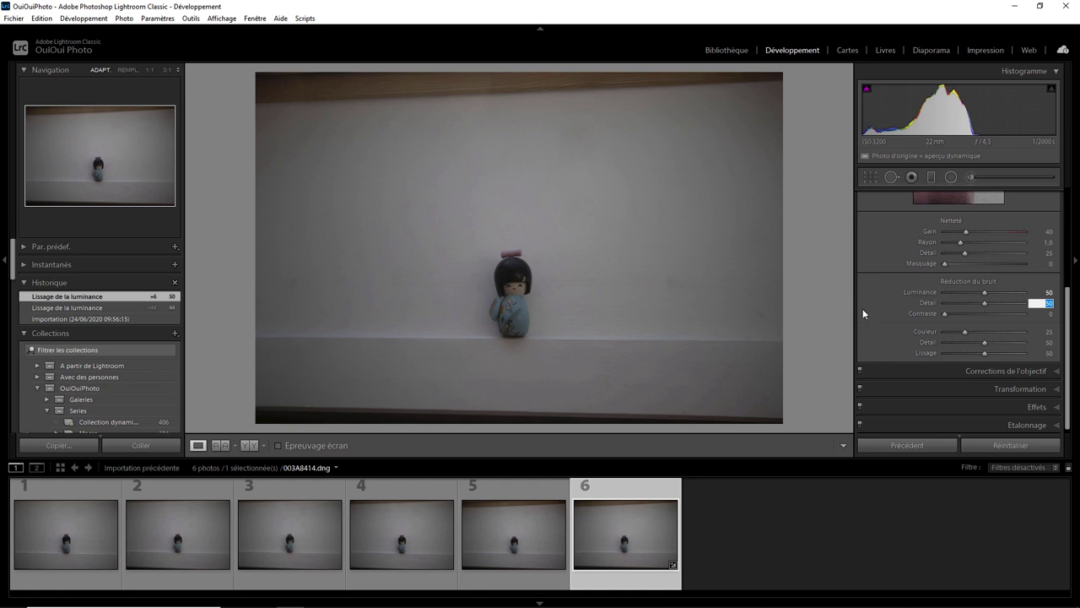
pyautogui.press('Return')
pyautogui.click(90, 532)
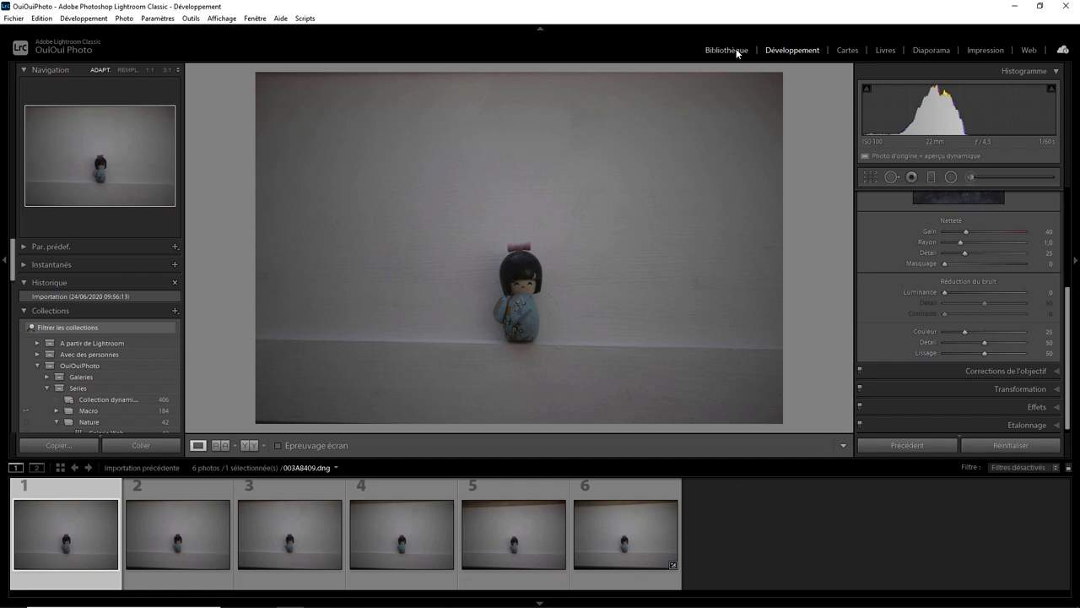
# Select the ISO 100 and ISO 3200 photos together and bring up the New Develop Preset dialog
pyautogui.keyDown('ctrl'); pyautogui.click(643, 487); pyautogui.keyUp('ctrl')
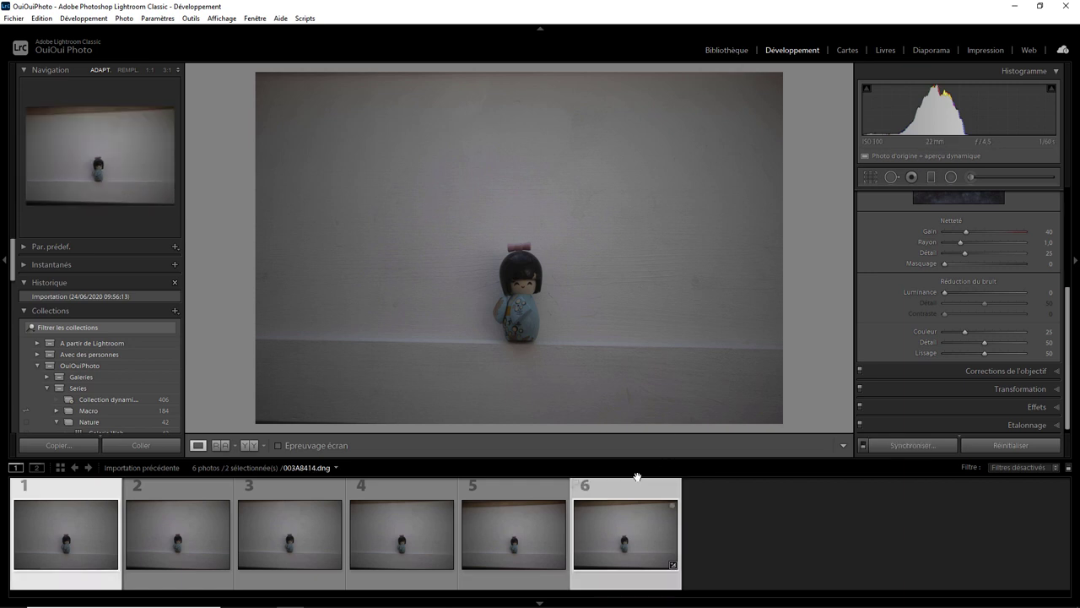
pyautogui.click(24, 246)
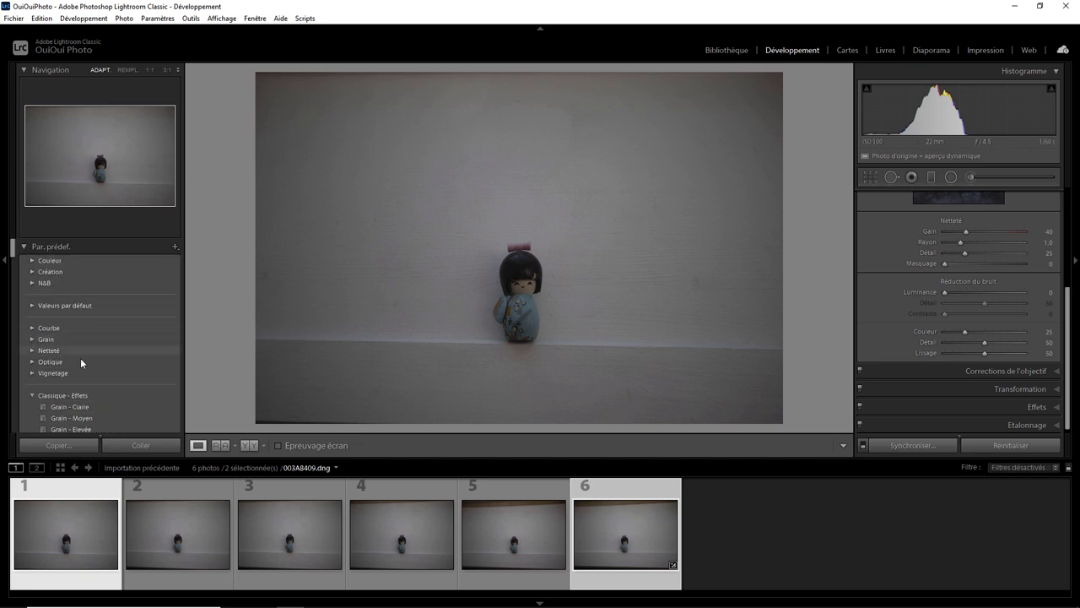
pyautogui.click(175, 248)
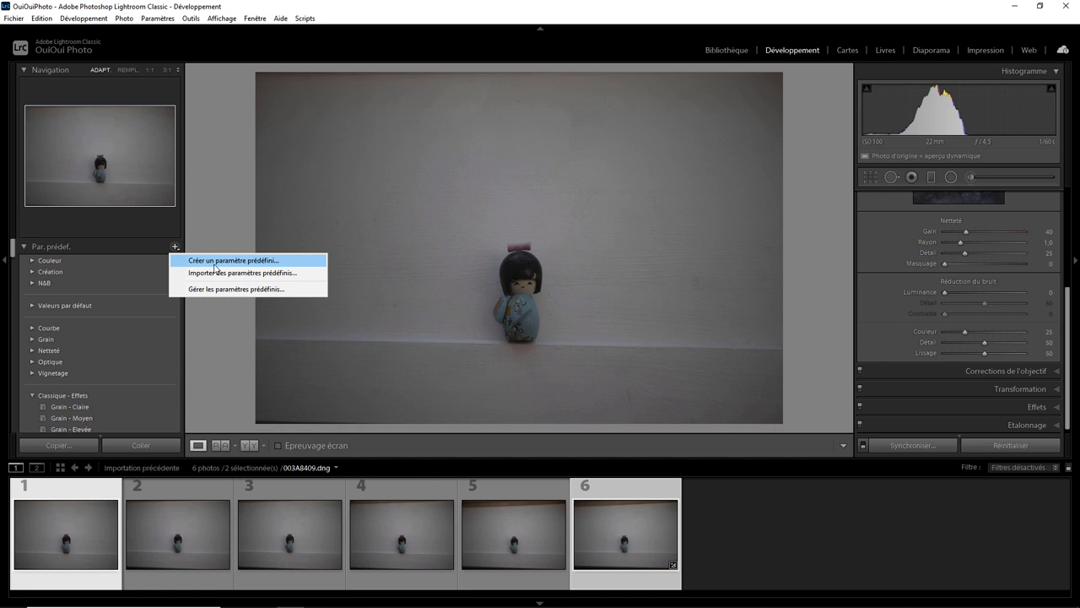
pyautogui.click(215, 262)
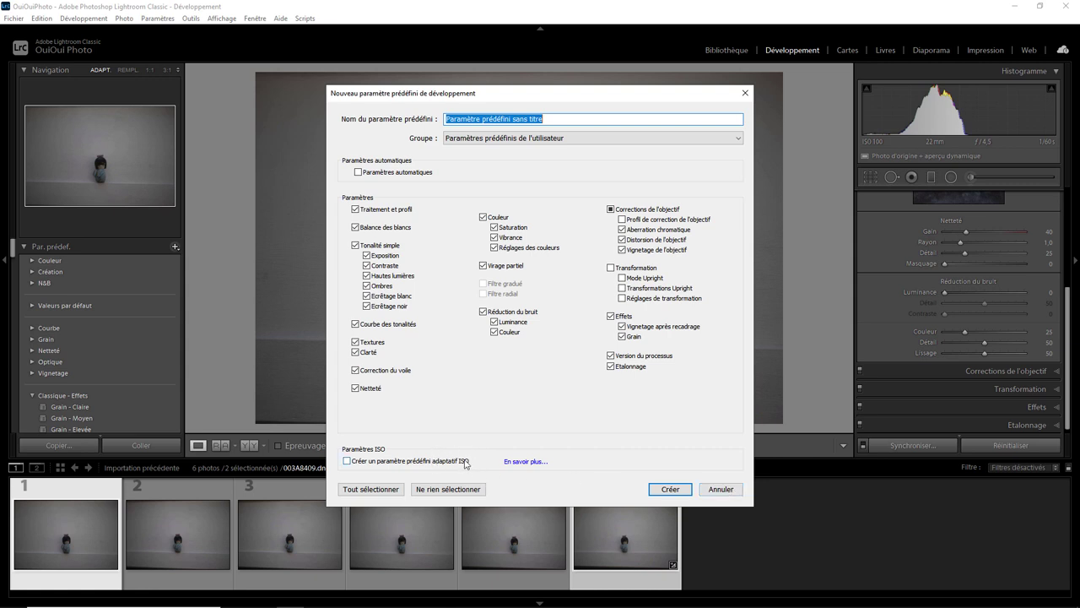
# Cancel the New Develop Preset dialog and reselect only the ISO 100 photo
pyautogui.click(721, 489)
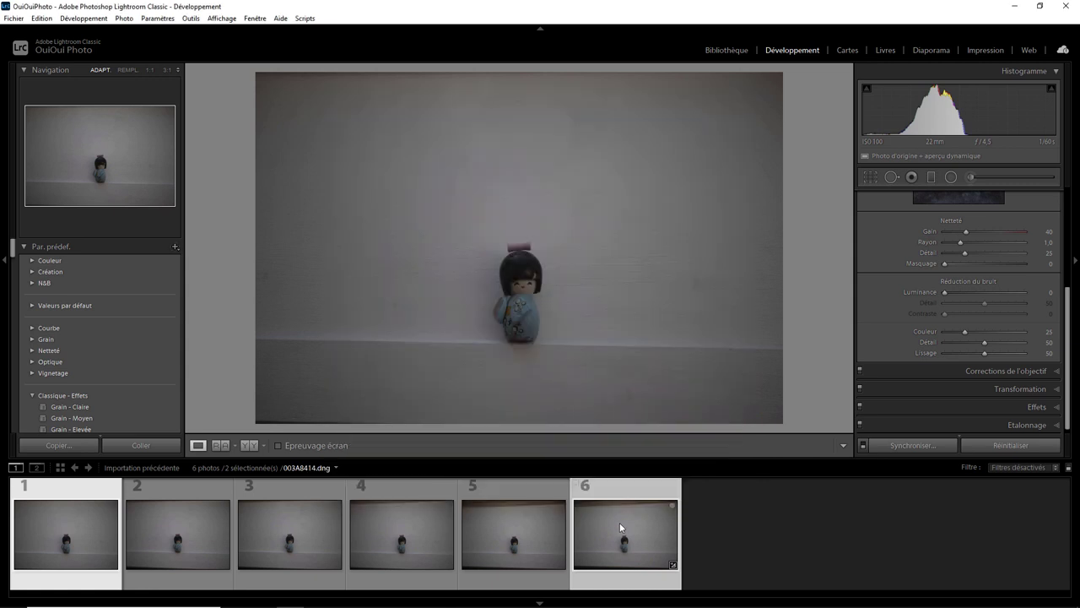
pyautogui.click(173, 498)
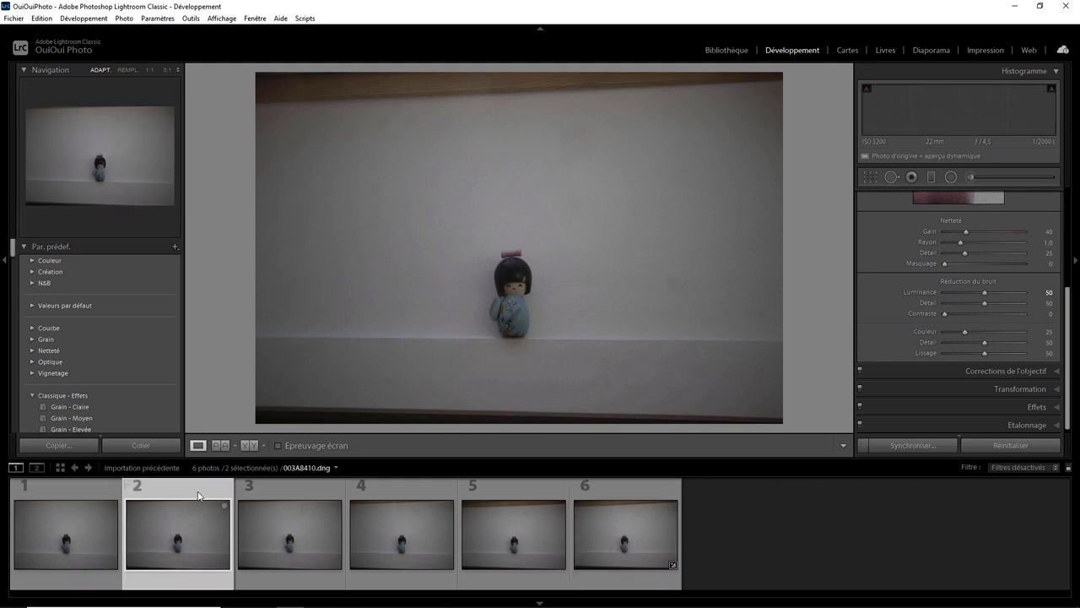
pyautogui.click(91, 482)
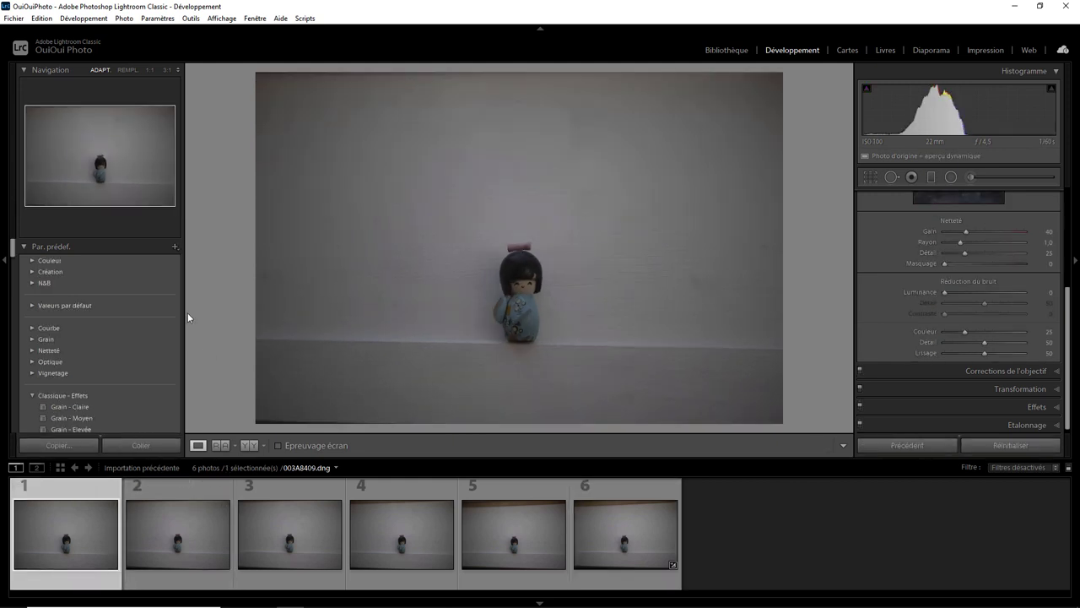
# Reopen and cancel the new preset dialog, then add the ISO 3200 photo to the selection
pyautogui.click(174, 246)
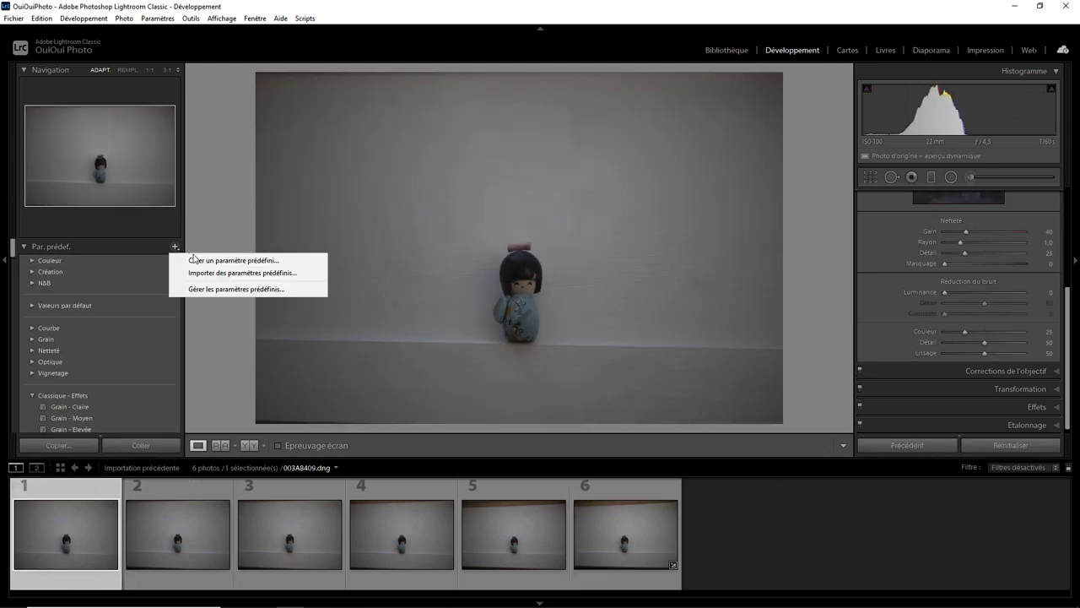
pyautogui.click(199, 261)
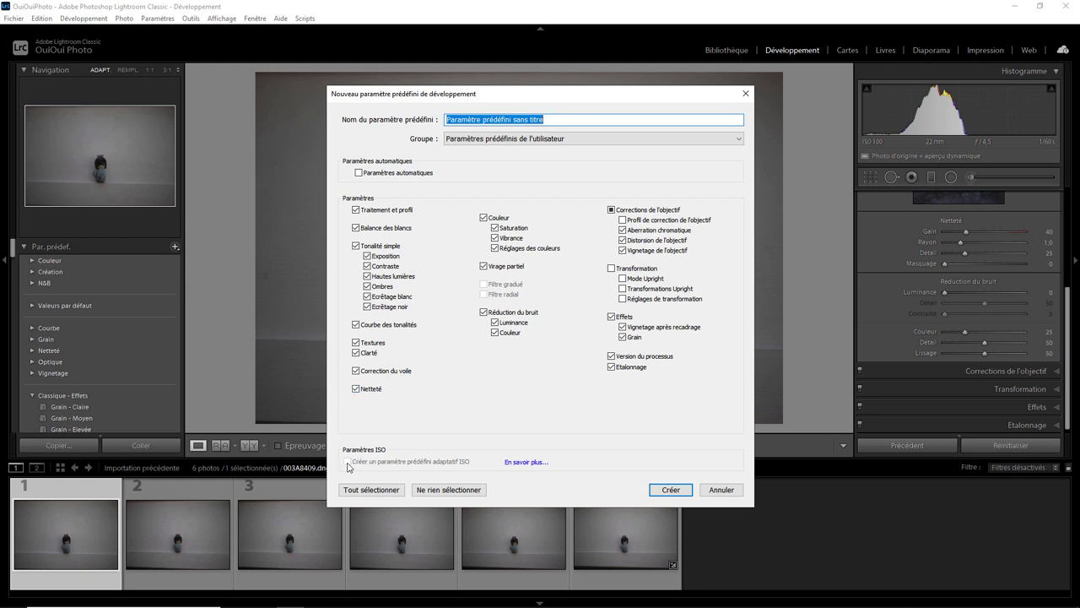
pyautogui.click(721, 490)
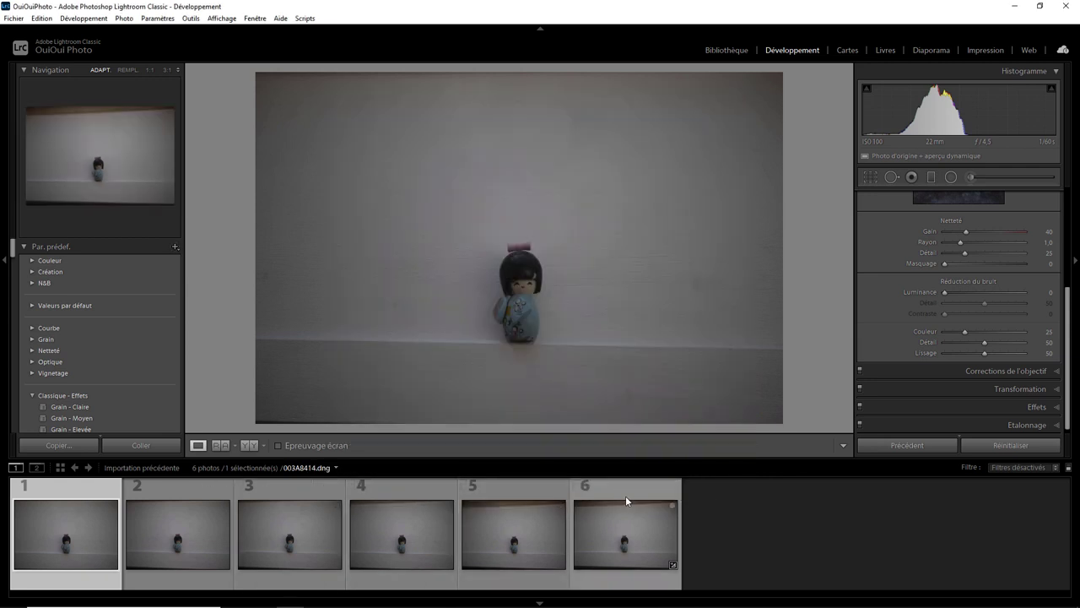
pyautogui.keyDown('ctrl'); pyautogui.click(626, 496); pyautogui.keyUp('ctrl')
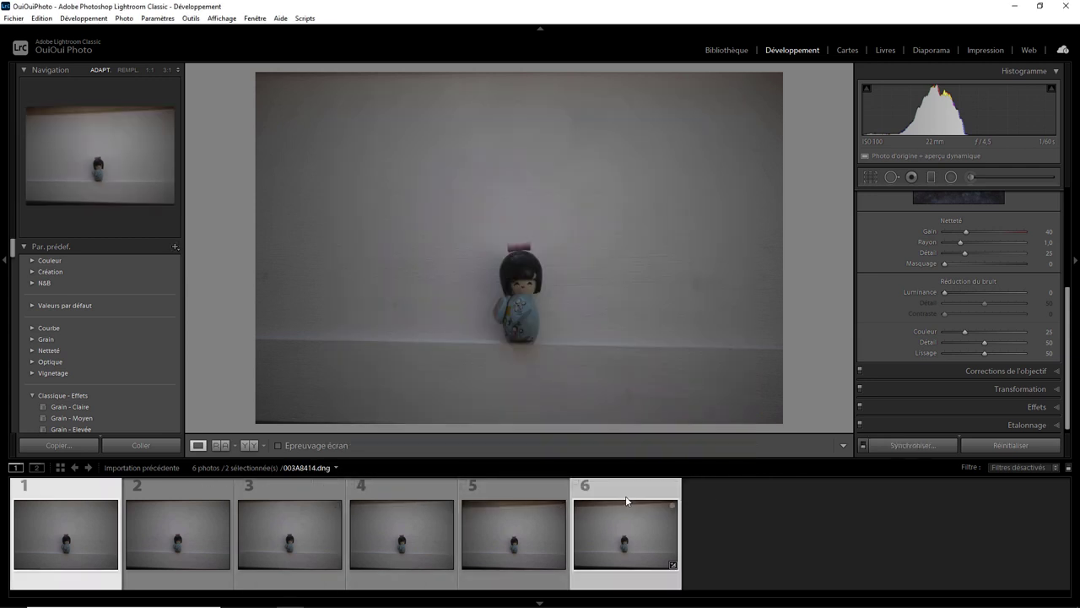
pyautogui.click(177, 247)
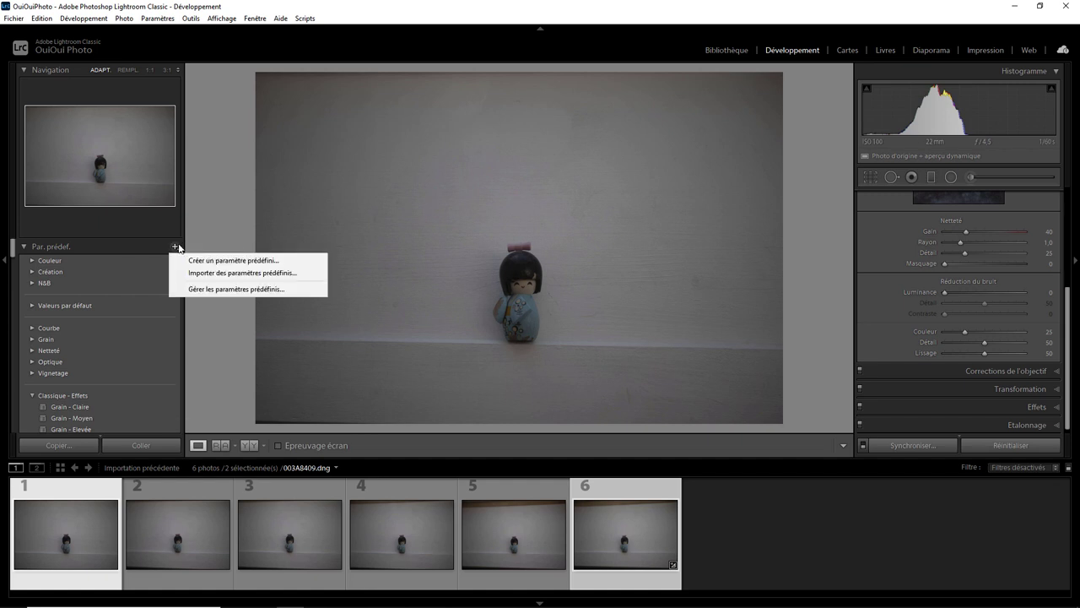
# Create ISO-adaptive preset 'Reduction Bruit 7D MKII' storing only Luminance noise reduction
pyautogui.click(219, 262)
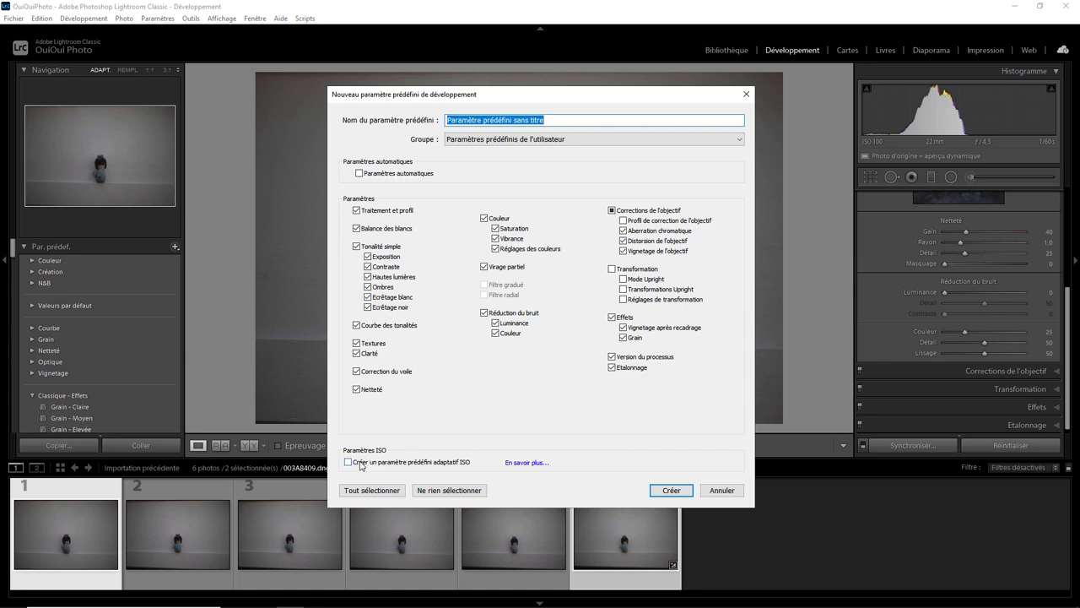
pyautogui.click(360, 464)
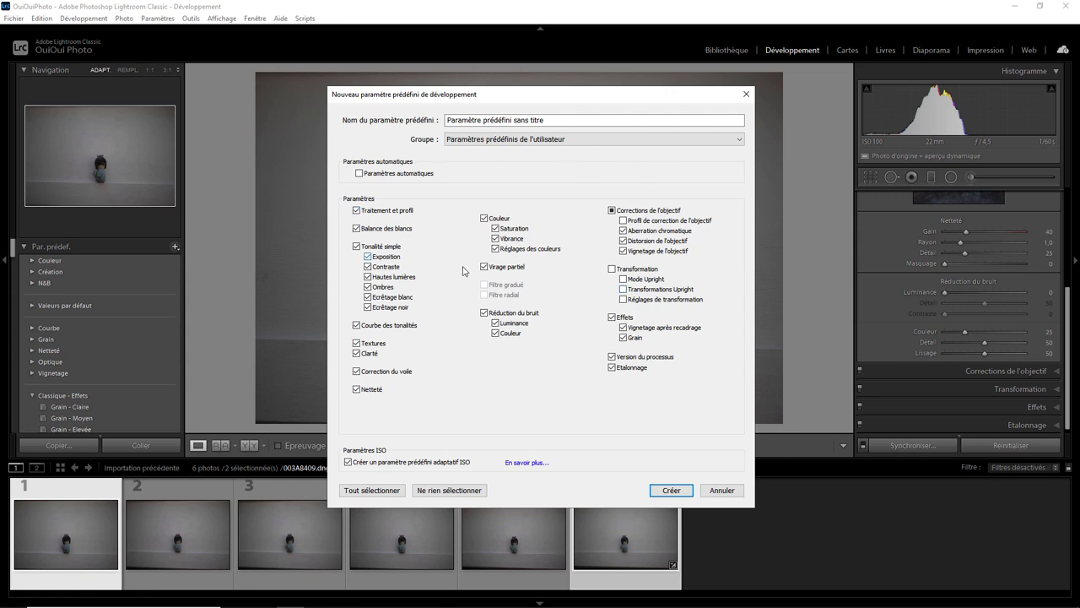
pyautogui.click(454, 492)
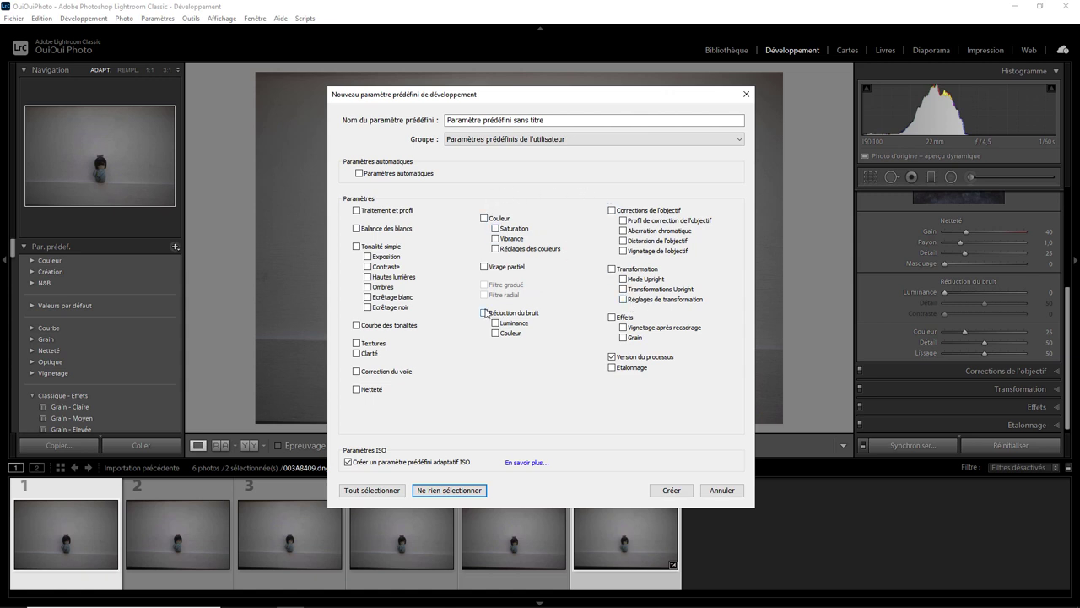
pyautogui.click(496, 323)
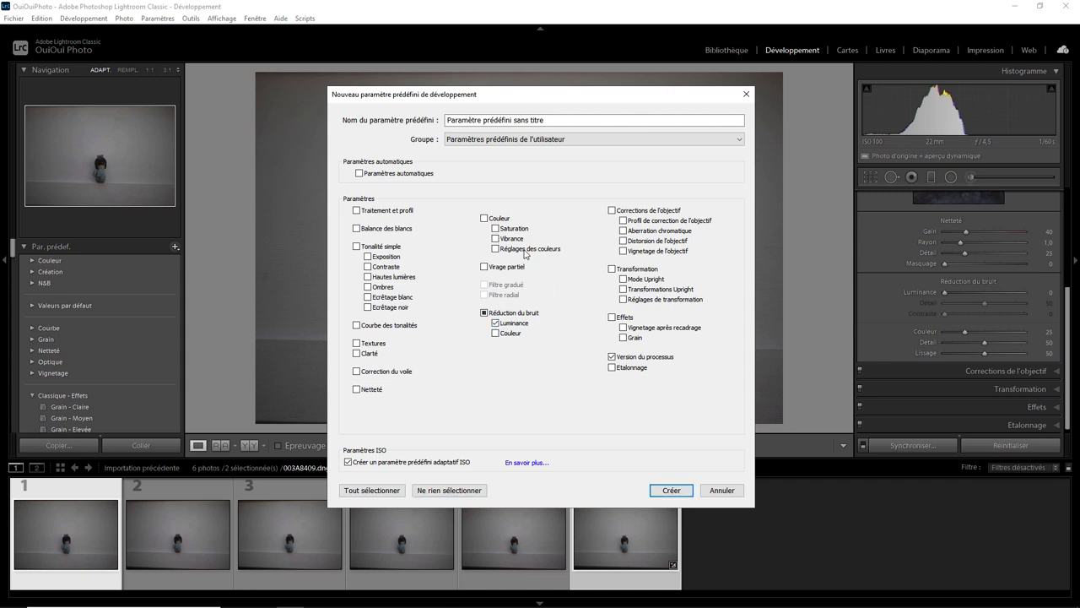
pyautogui.click(571, 119)
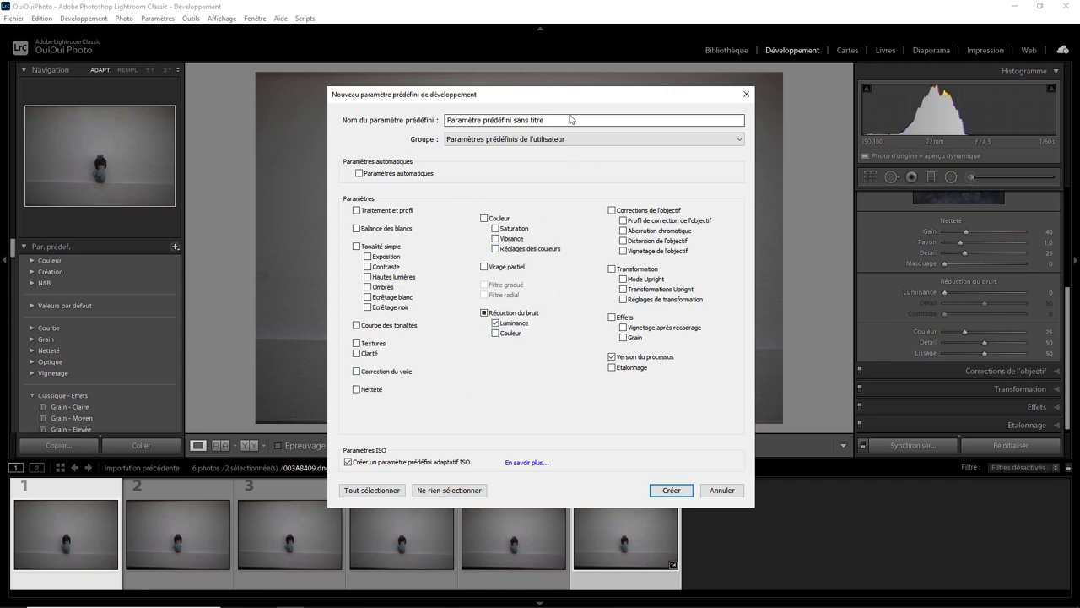
pyautogui.tripleClick(547, 118)
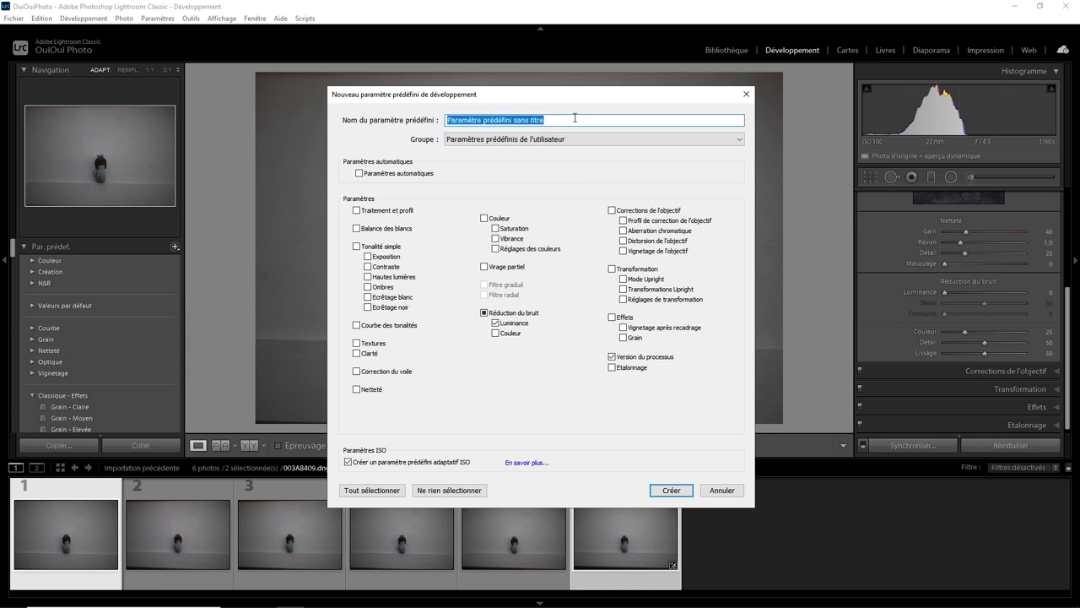
pyautogui.write('Reduct')
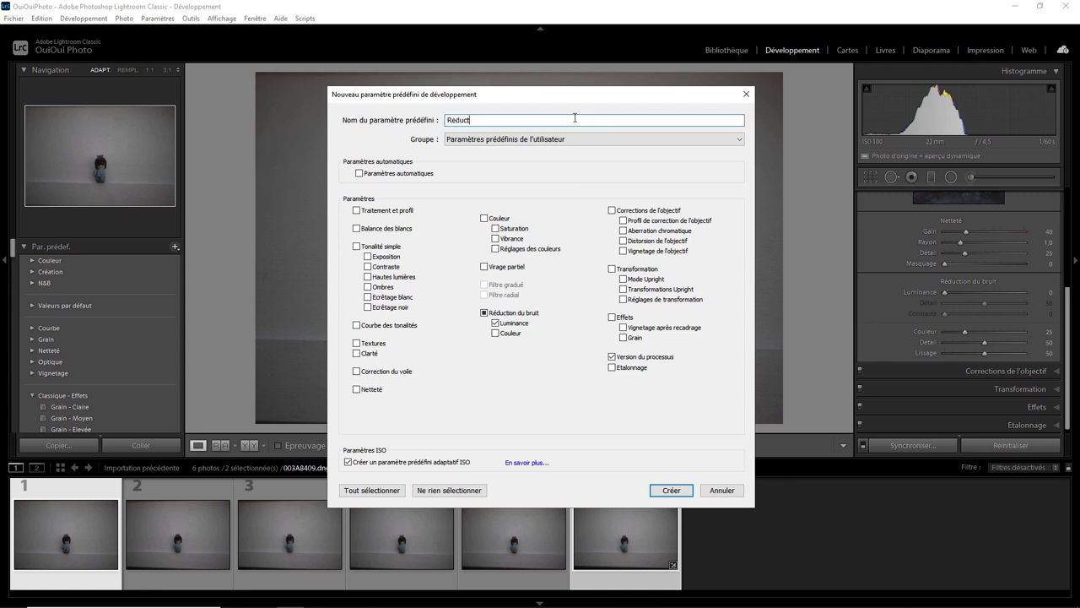
pyautogui.write('ion Bru')
pyautogui.write('it 7D MK')
pyautogui.write('II')
pyautogui.click(673, 493)
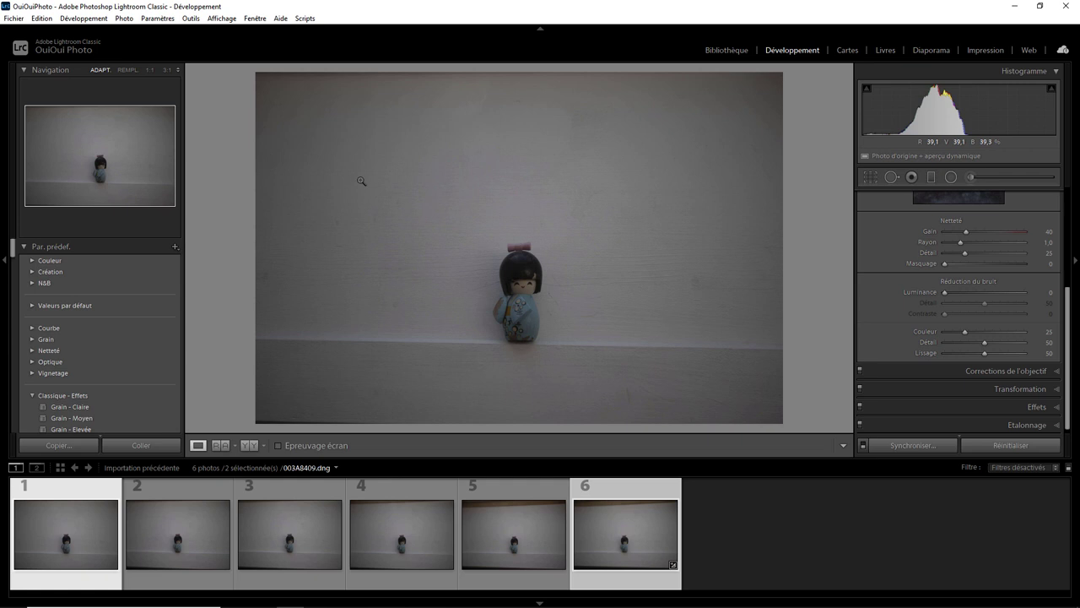
# In Presets preferences, switch the Canon EOS 7D Mark II default from AA test to Reduction Bruit 7D MKII
pyautogui.click(44, 21)
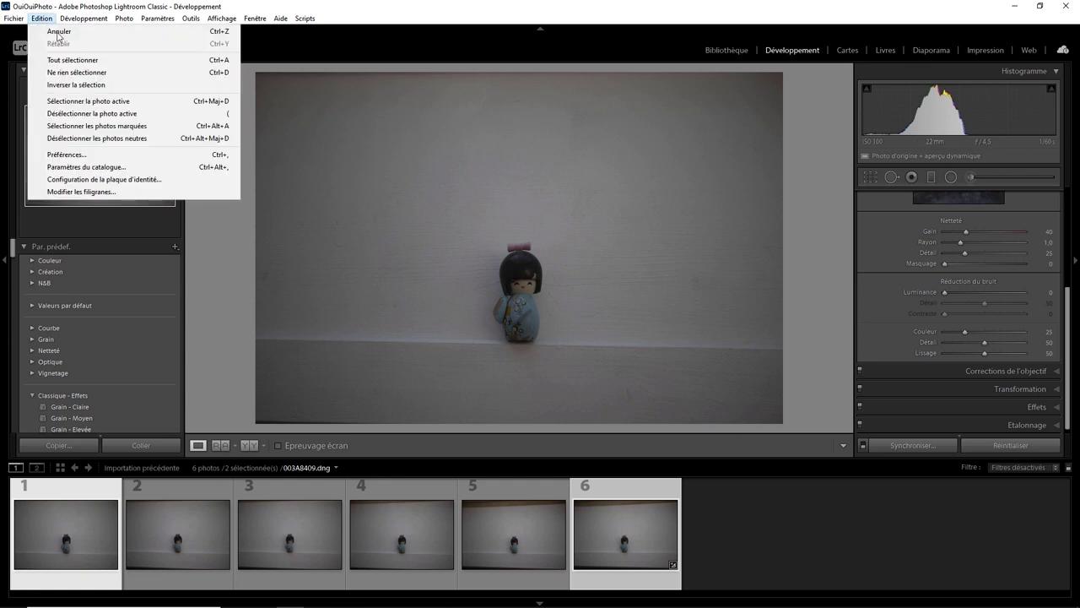
pyautogui.click(107, 155)
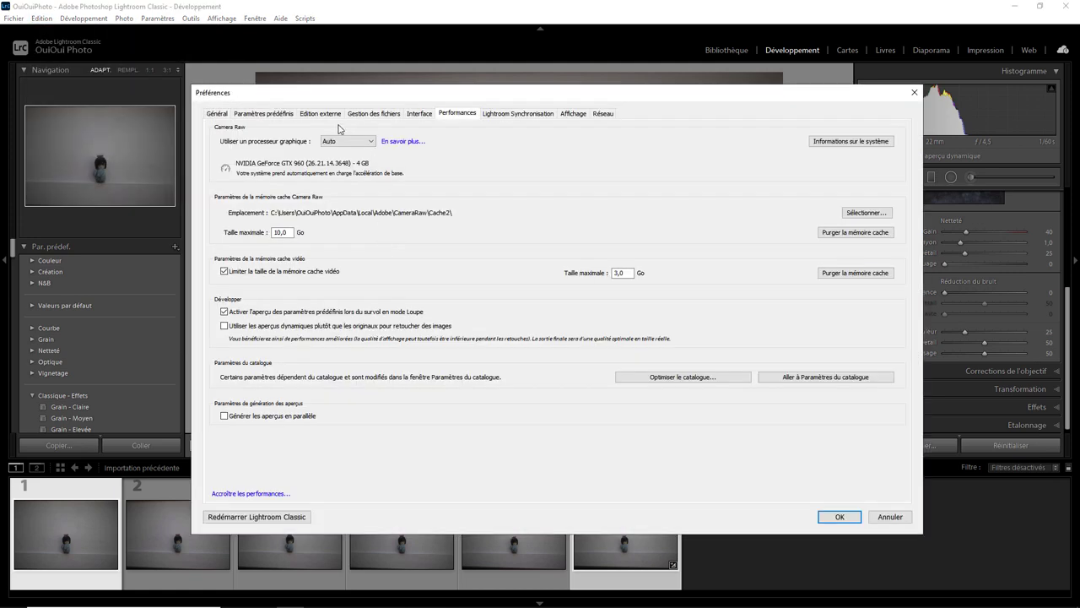
pyautogui.click(278, 112)
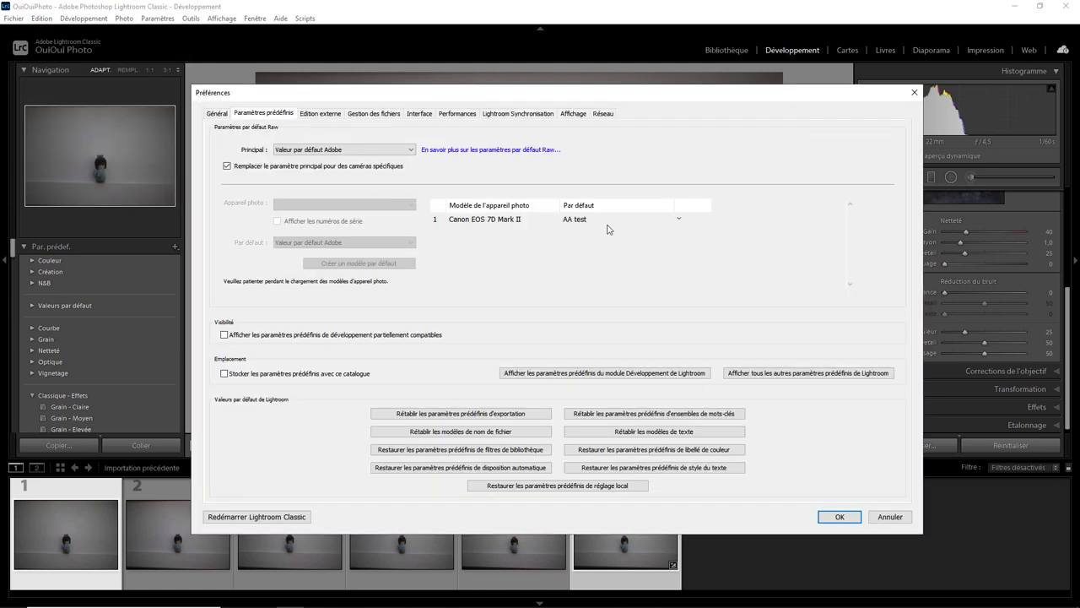
pyautogui.click(680, 220)
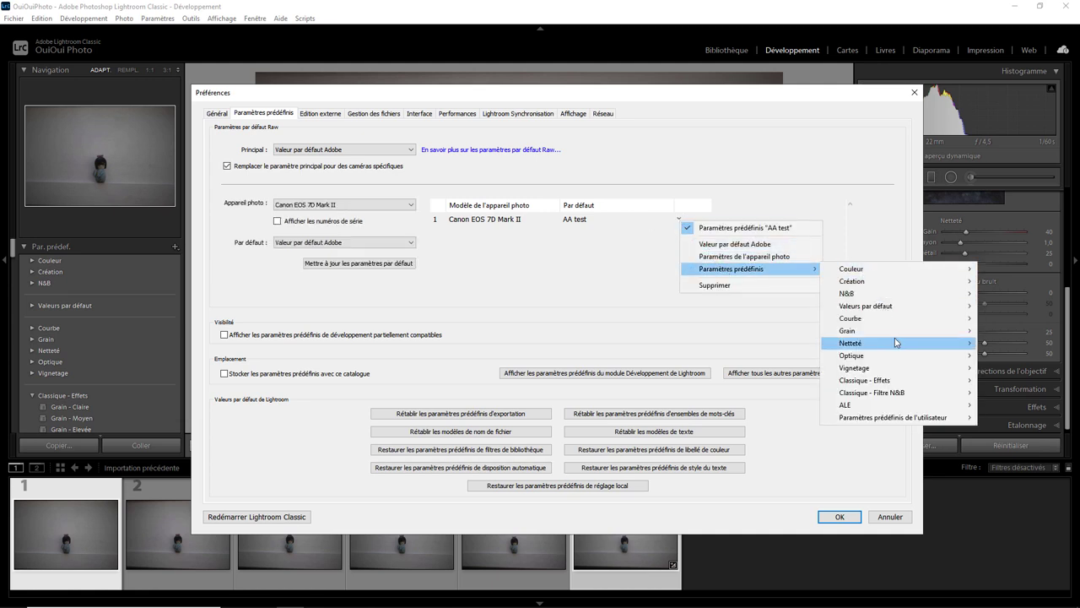
pyautogui.moveTo(892, 417)
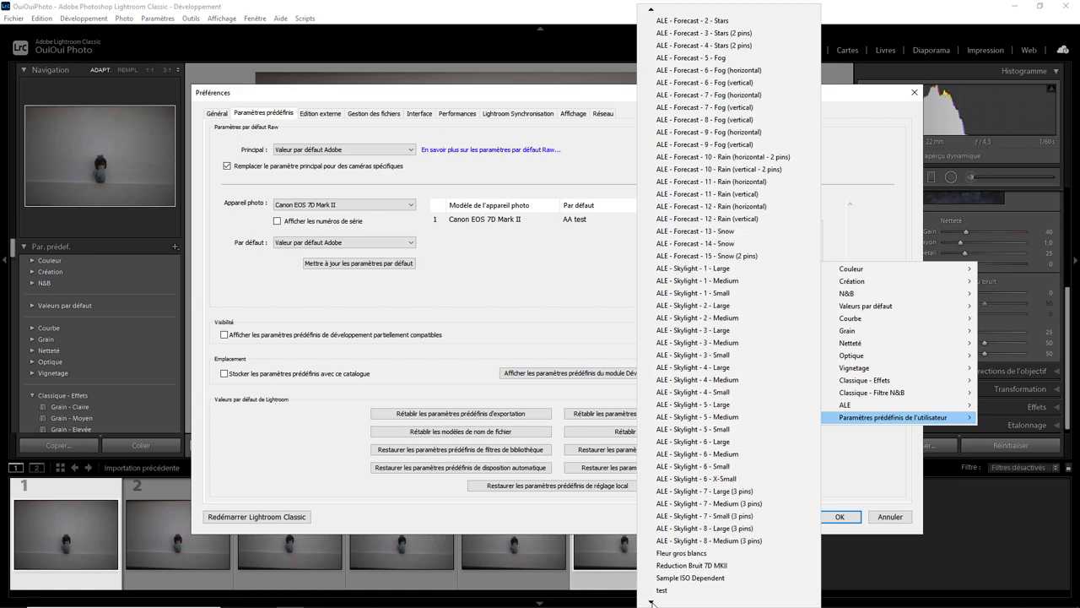
pyautogui.click(692, 566)
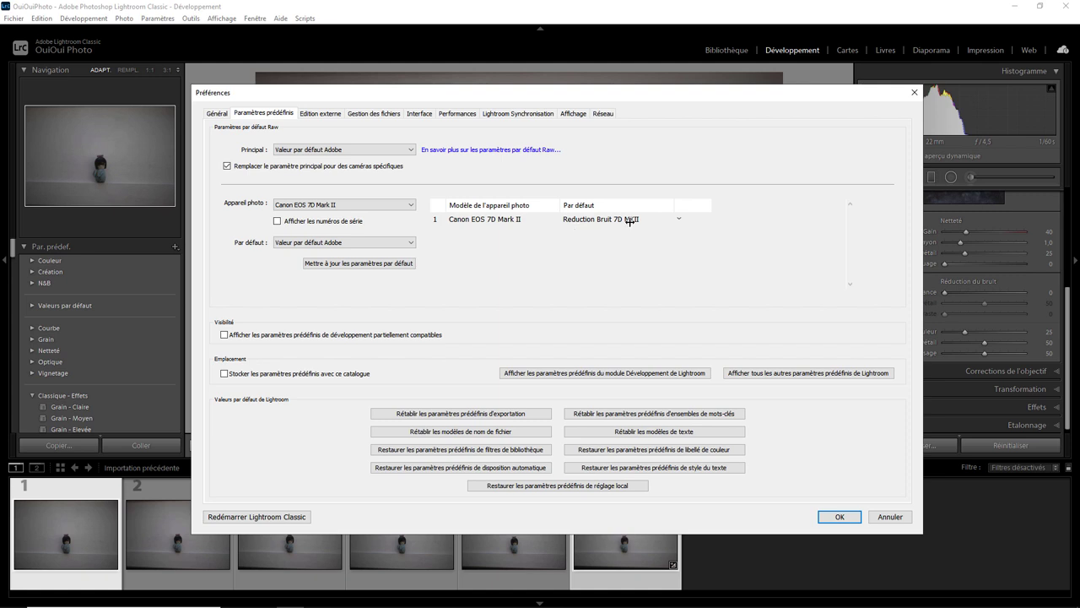
pyautogui.click(841, 515)
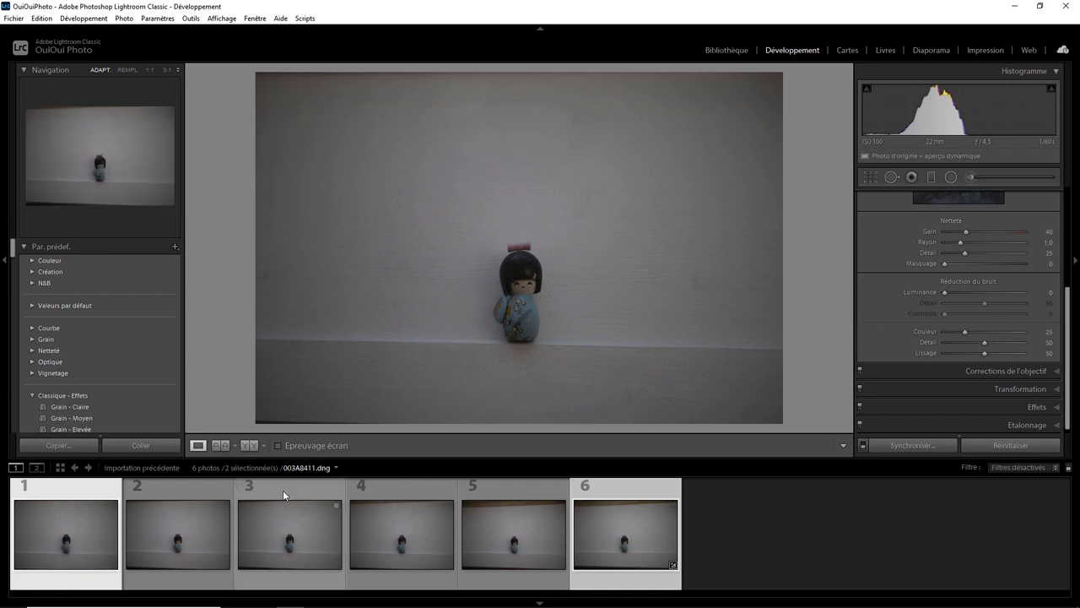
# Raise photo 1's Luminance noise reduction to 74, then reset the photo to its defaults
pyautogui.click(98, 491)
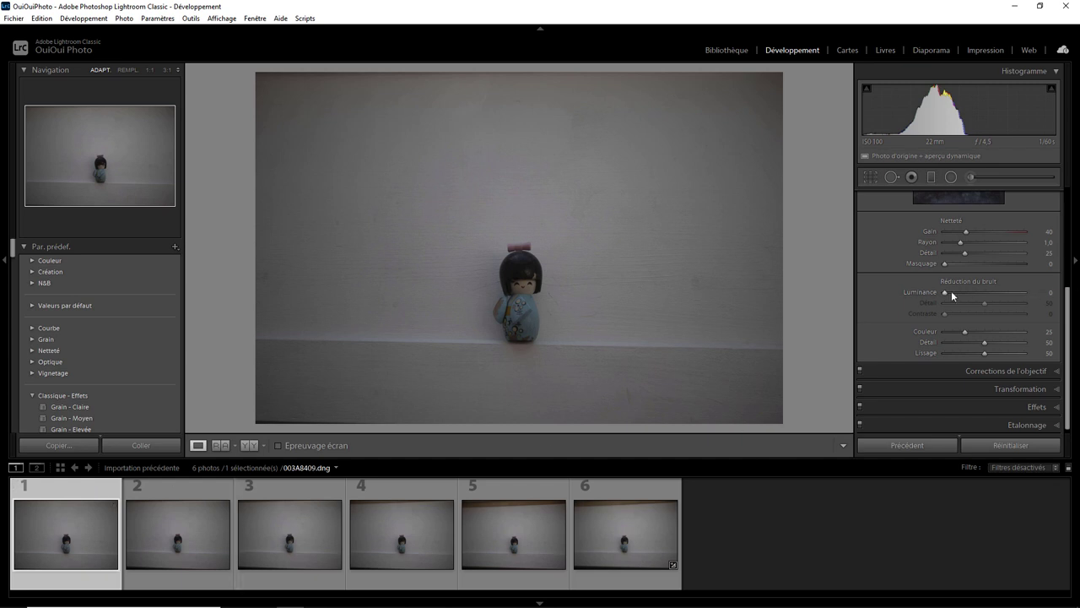
pyautogui.moveTo(945, 292); pyautogui.dragTo(1004, 292)
pyautogui.click(991, 446)
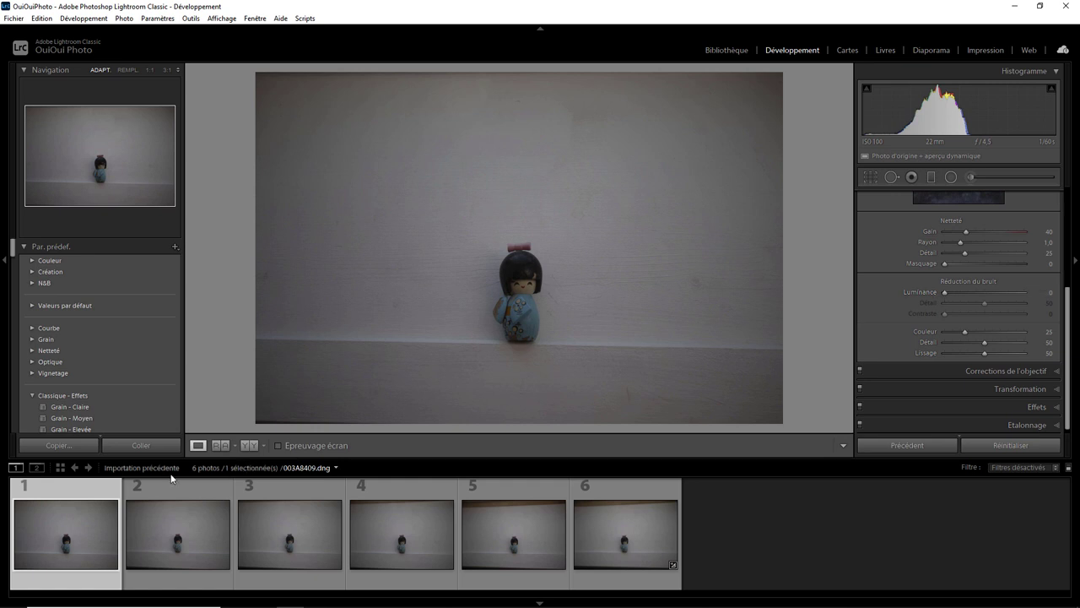
# Raise photo 6's Luminance noise reduction, then reset it so it shows Luminance 50
pyautogui.click(617, 492)
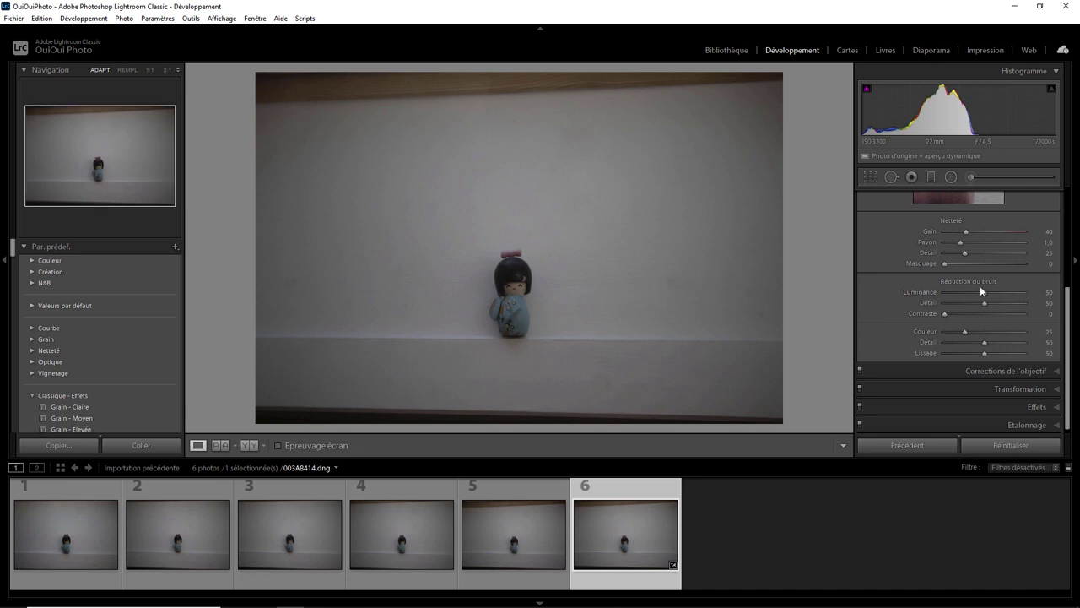
pyautogui.moveTo(985, 292); pyautogui.dragTo(1014, 292)
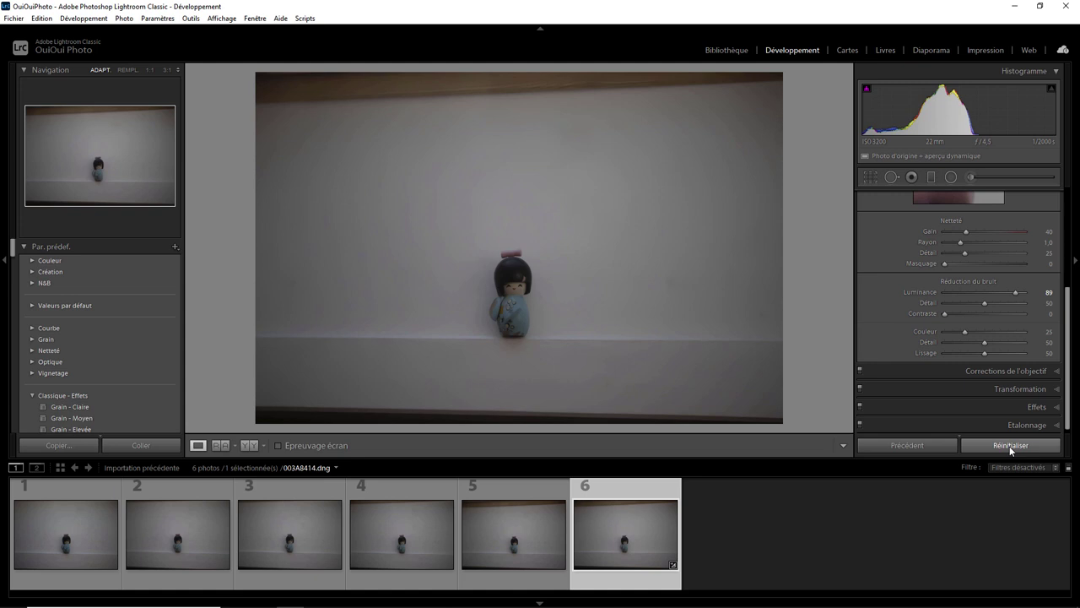
pyautogui.click(1011, 447)
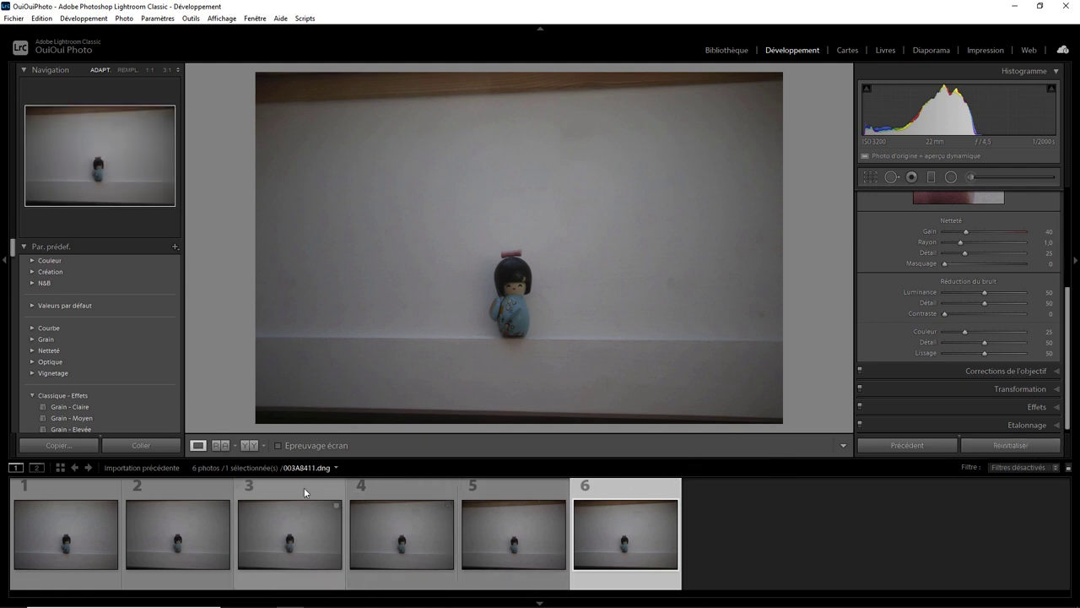
# Reset photos 2–5 to defaults (Luminance 10 up to 40), then return to photo 1
pyautogui.click(192, 487)
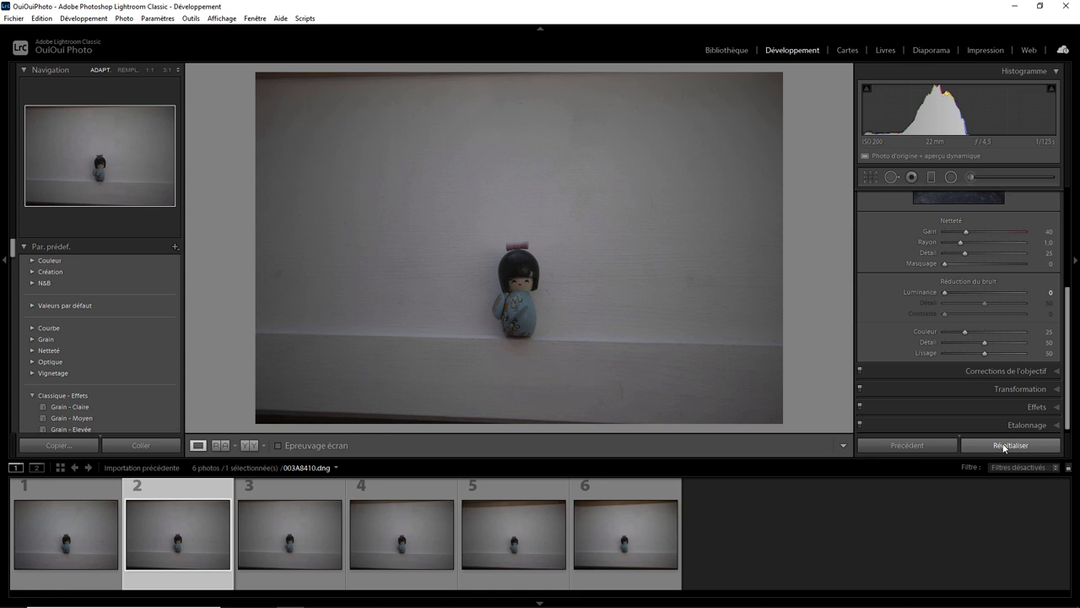
pyautogui.click(1004, 447)
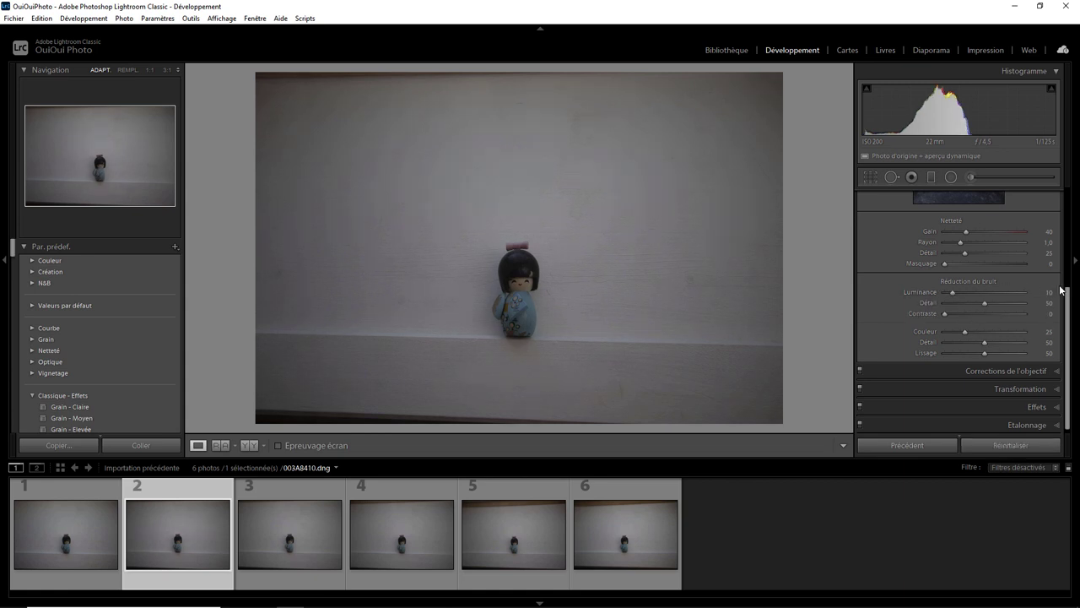
pyautogui.click(295, 488)
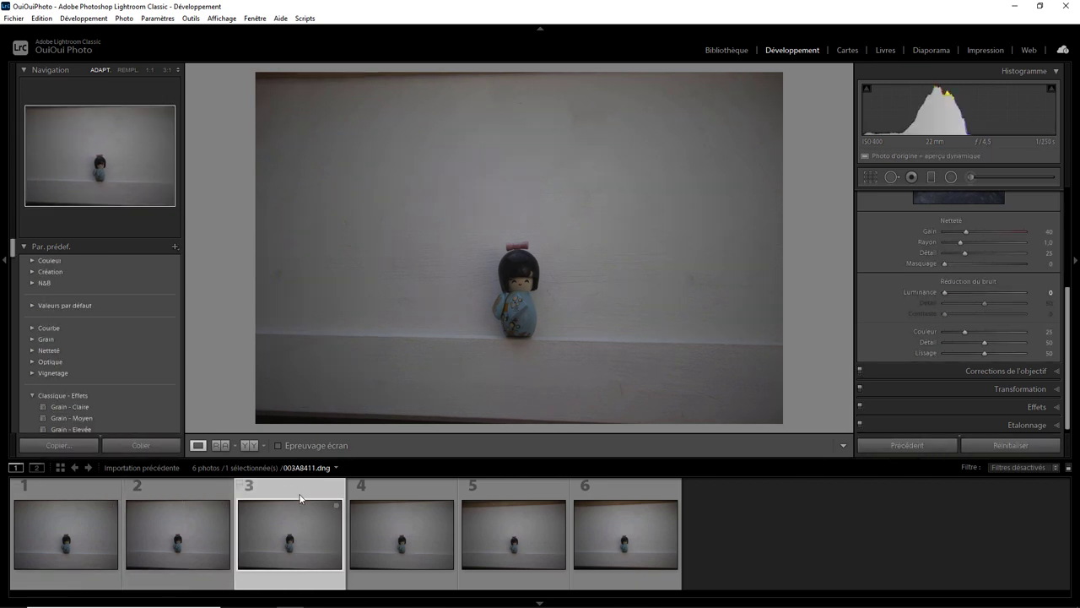
pyautogui.click(1006, 446)
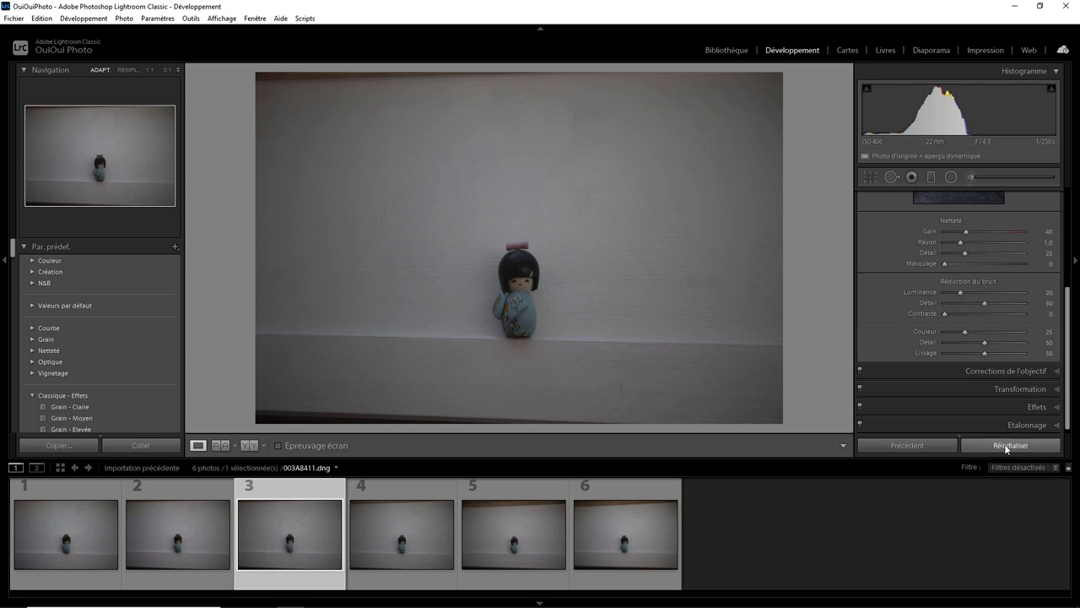
pyautogui.click(420, 487)
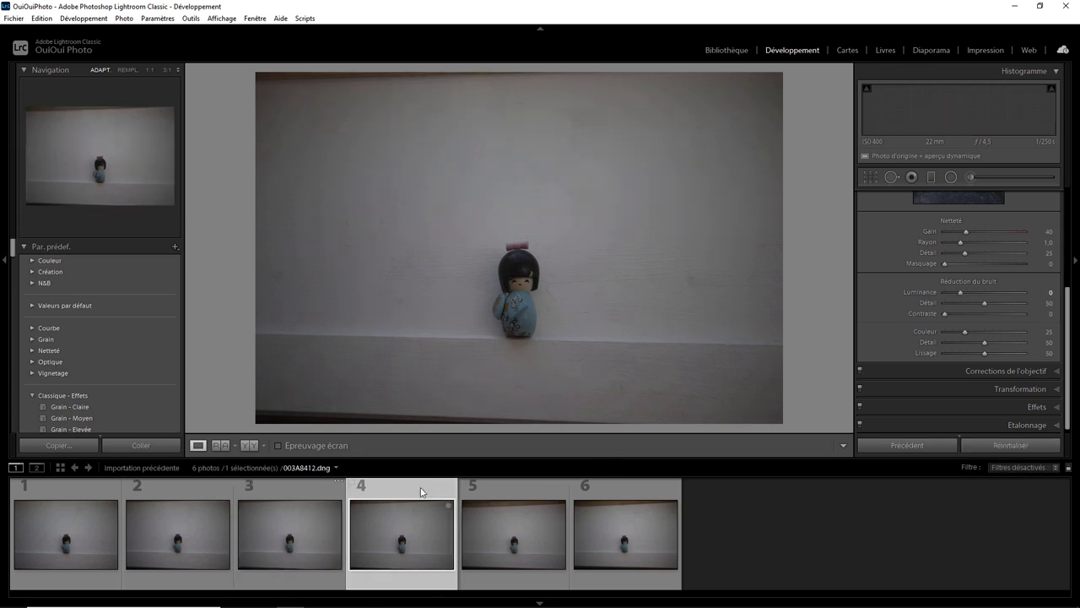
pyautogui.click(1006, 446)
pyautogui.click(538, 485)
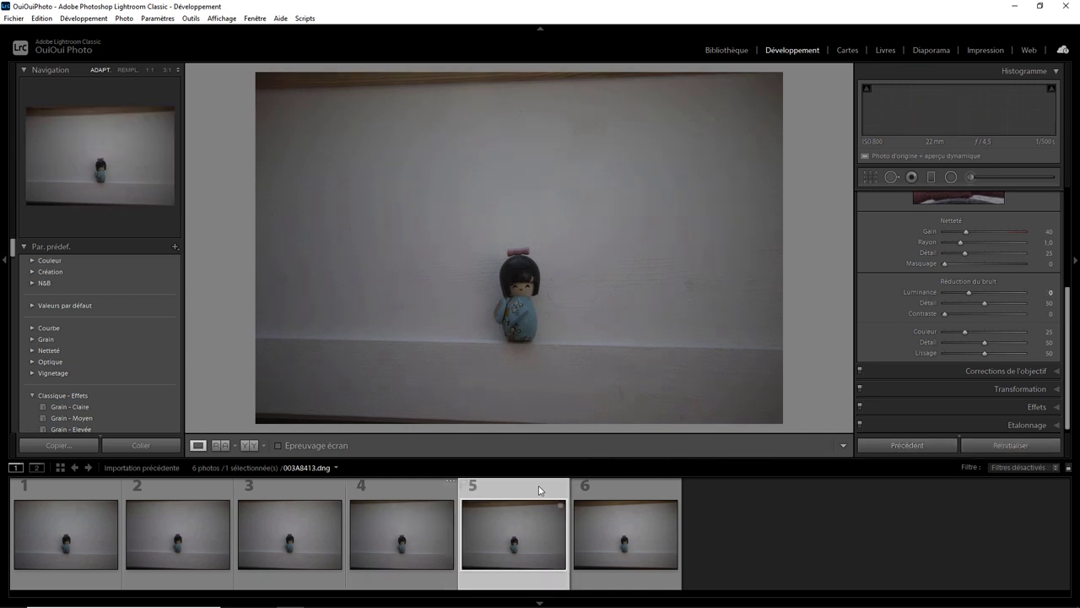
pyautogui.click(1005, 445)
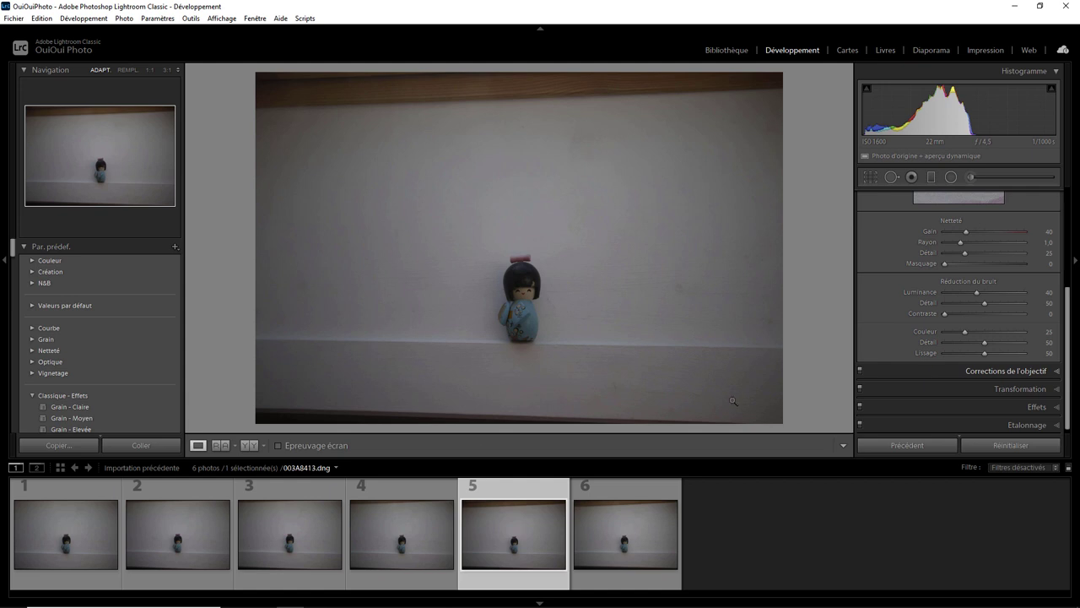
pyautogui.click(85, 530)
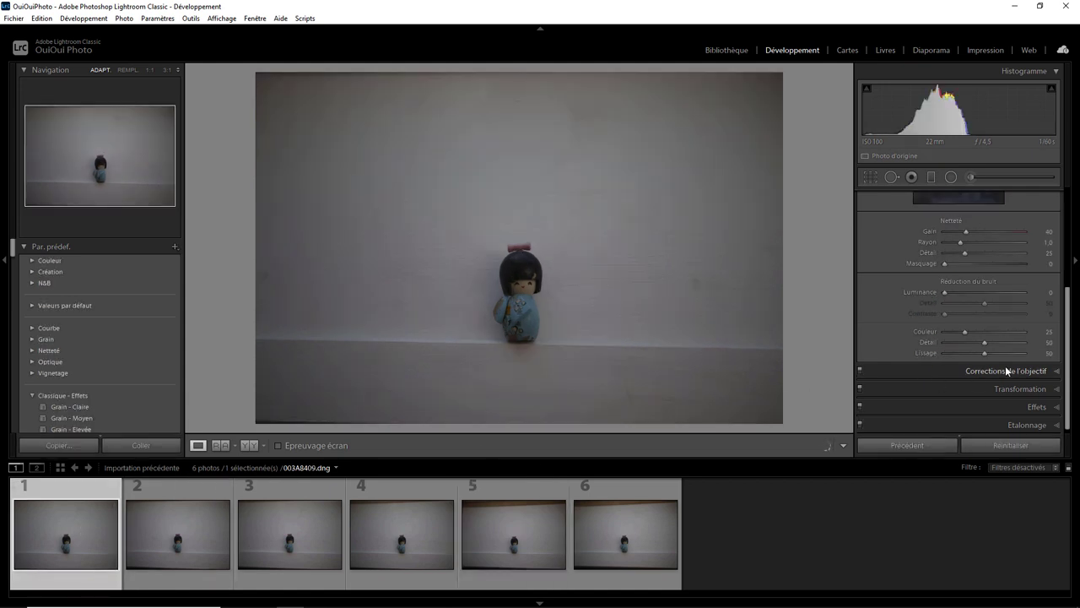
# In Basic settings, set Exposure to −2.11 on photo 1 and +1.90 on photo 6
pyautogui.moveTo(1069, 322); pyautogui.dragTo(1069, 223)
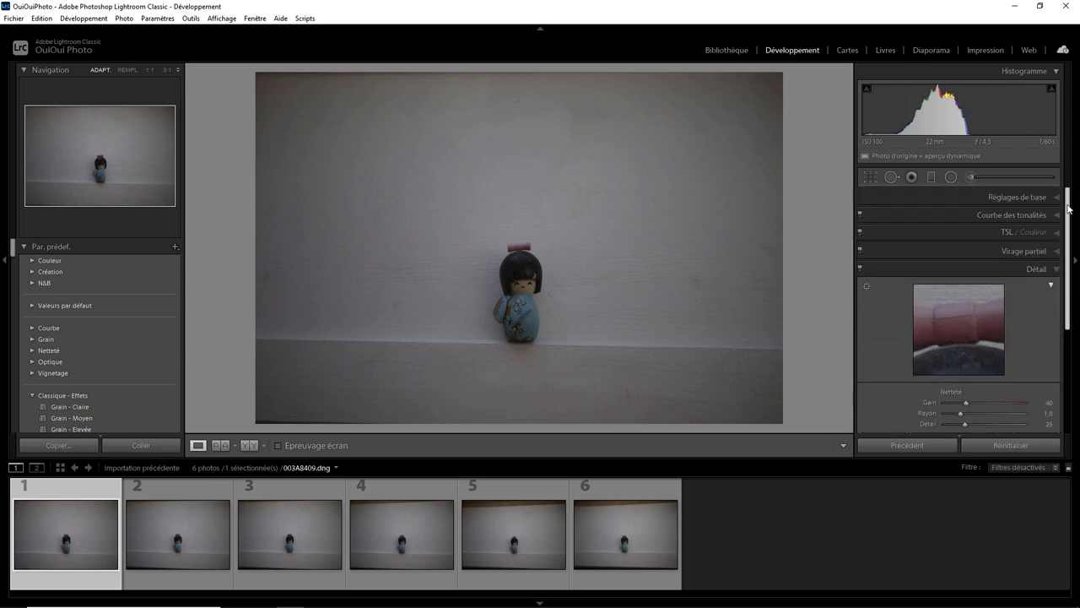
pyautogui.click(1056, 198)
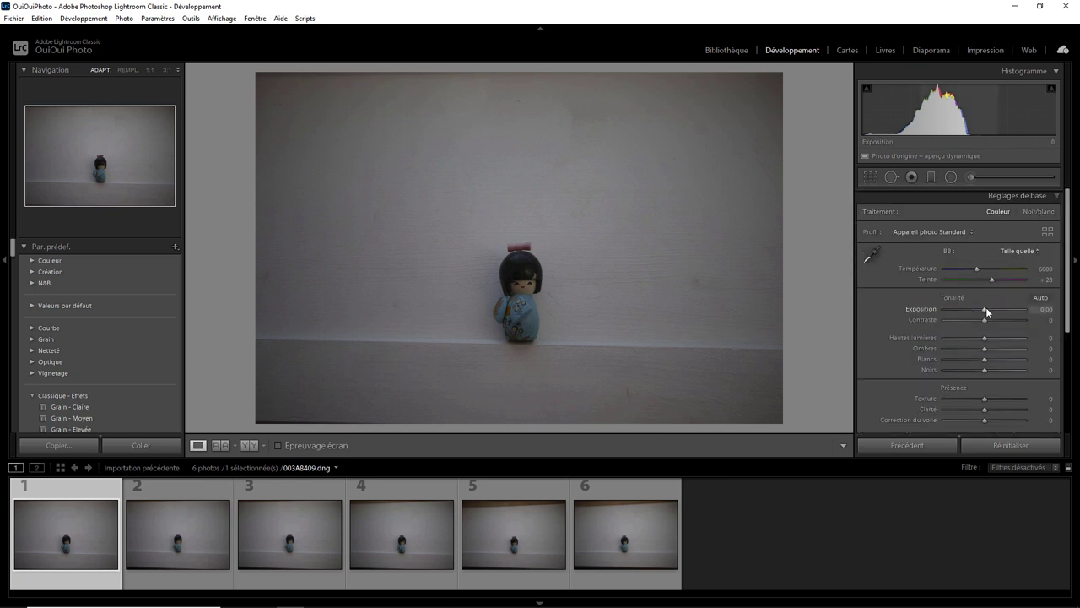
pyautogui.moveTo(985, 309); pyautogui.dragTo(968, 307)
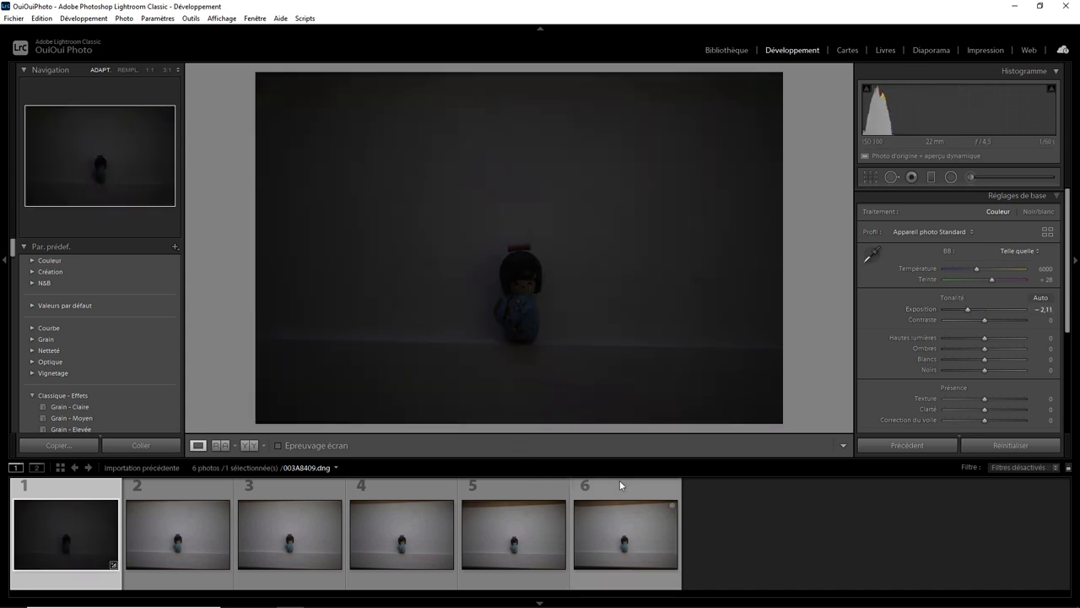
pyautogui.click(625, 484)
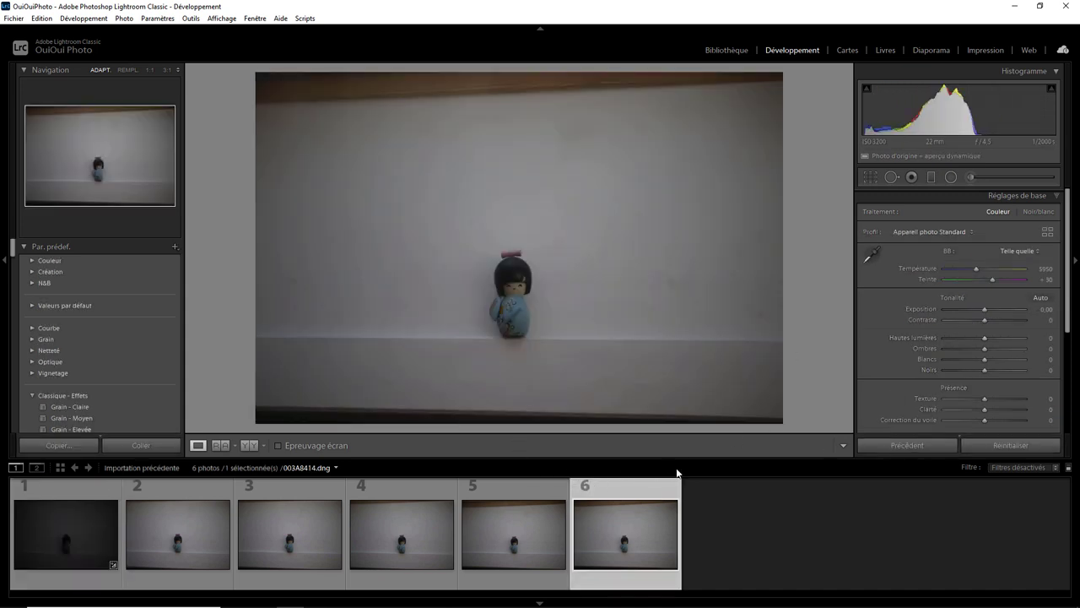
pyautogui.moveTo(985, 310); pyautogui.dragTo(1000, 312)
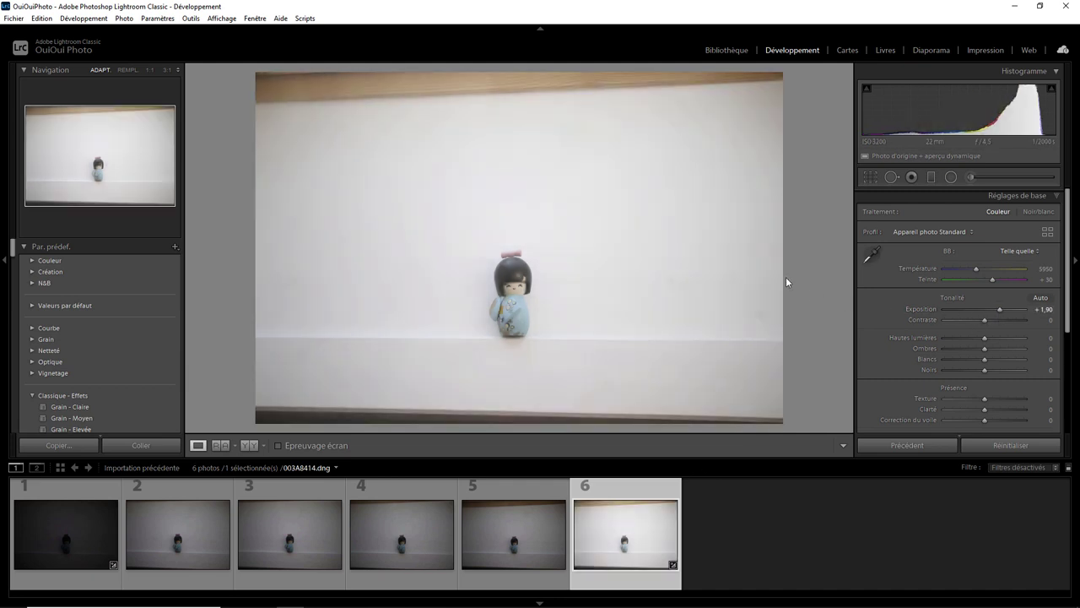
# Select photos 1 and 6 together and open the add-preset options
pyautogui.moveTo(66, 534)
pyautogui.click(100, 493)
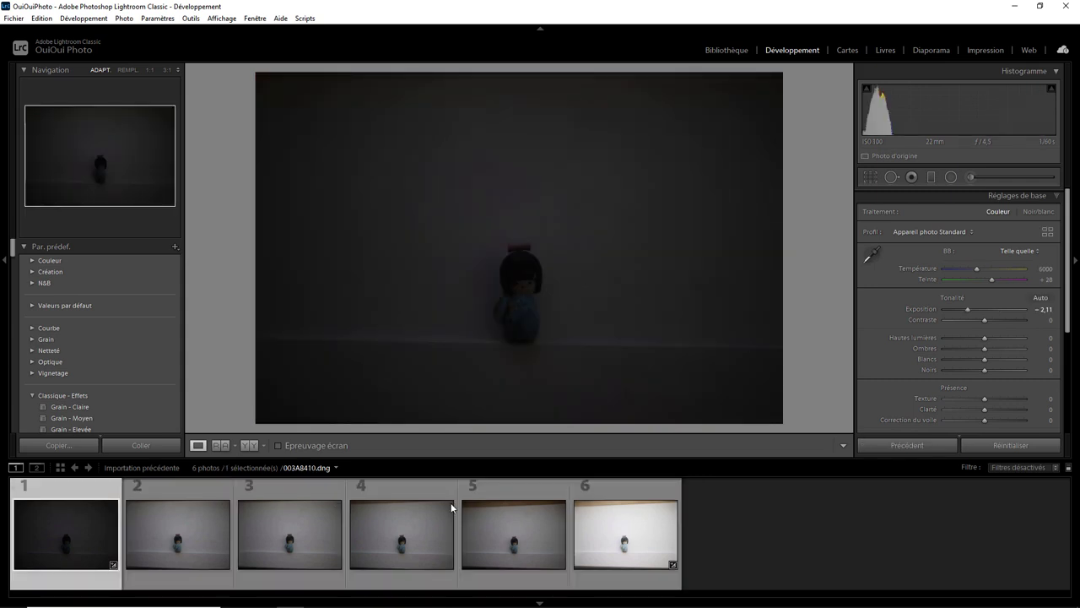
pyautogui.keyDown('ctrl'); pyautogui.click(633, 494); pyautogui.keyUp('ctrl')
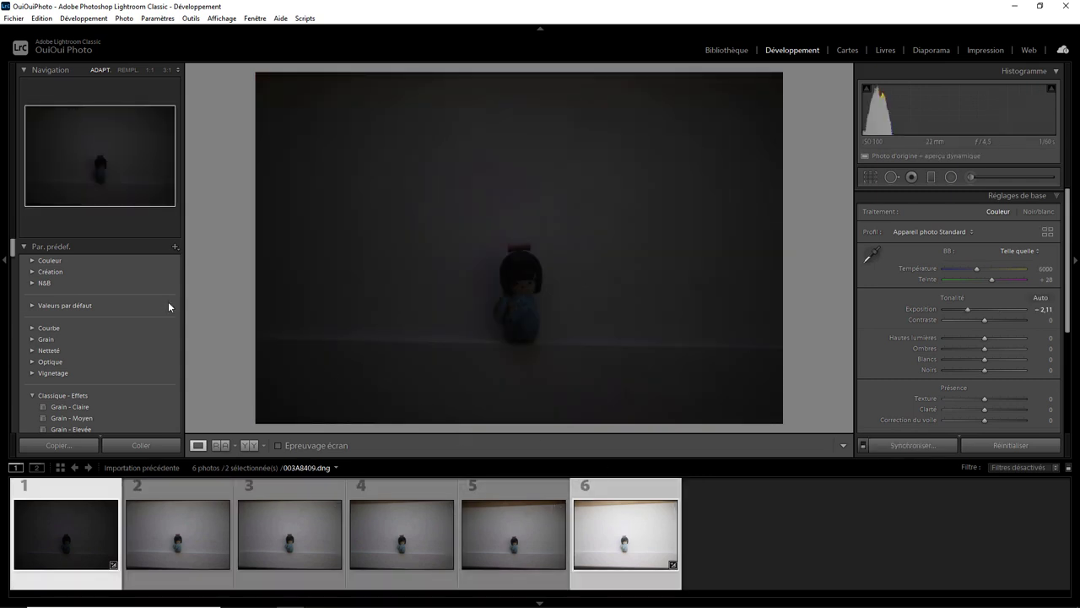
pyautogui.click(176, 248)
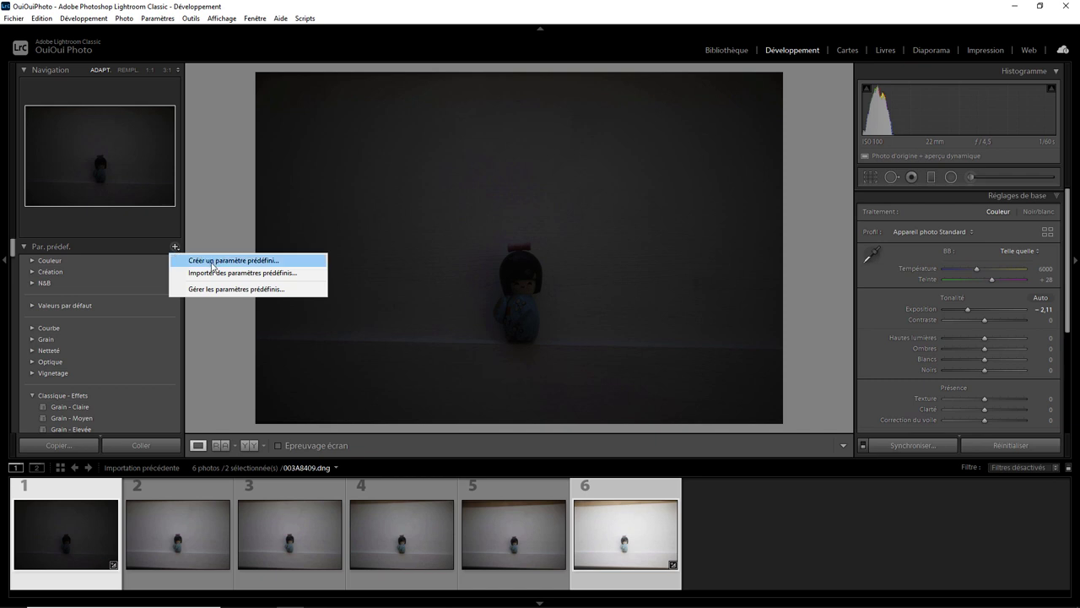
# Create ISO-adaptive develop preset '00 test expo' with only Exposition ticked
pyautogui.click(211, 262)
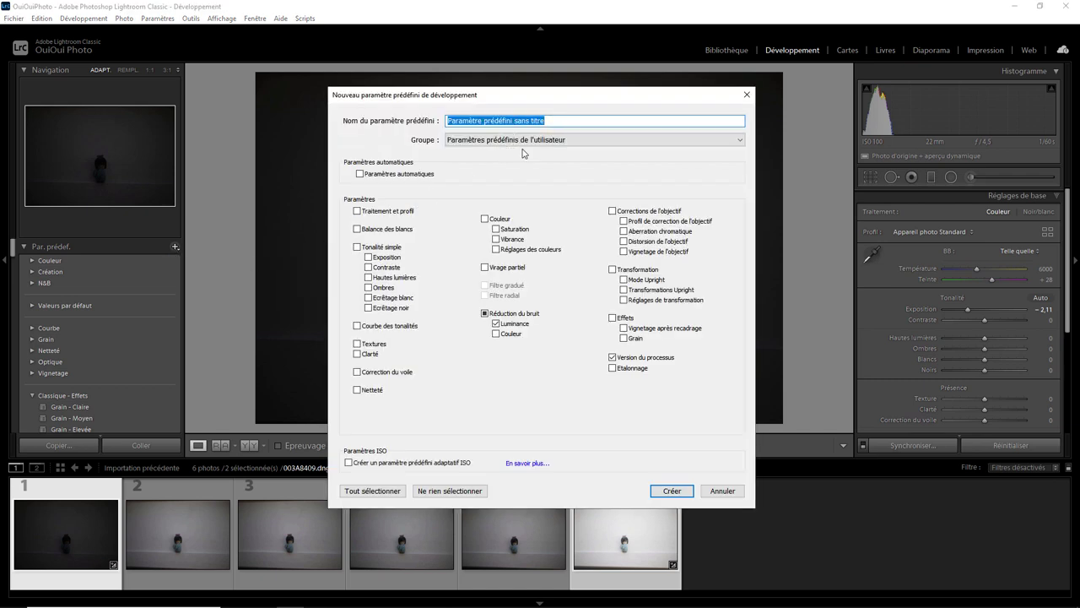
pyautogui.write('00 tes')
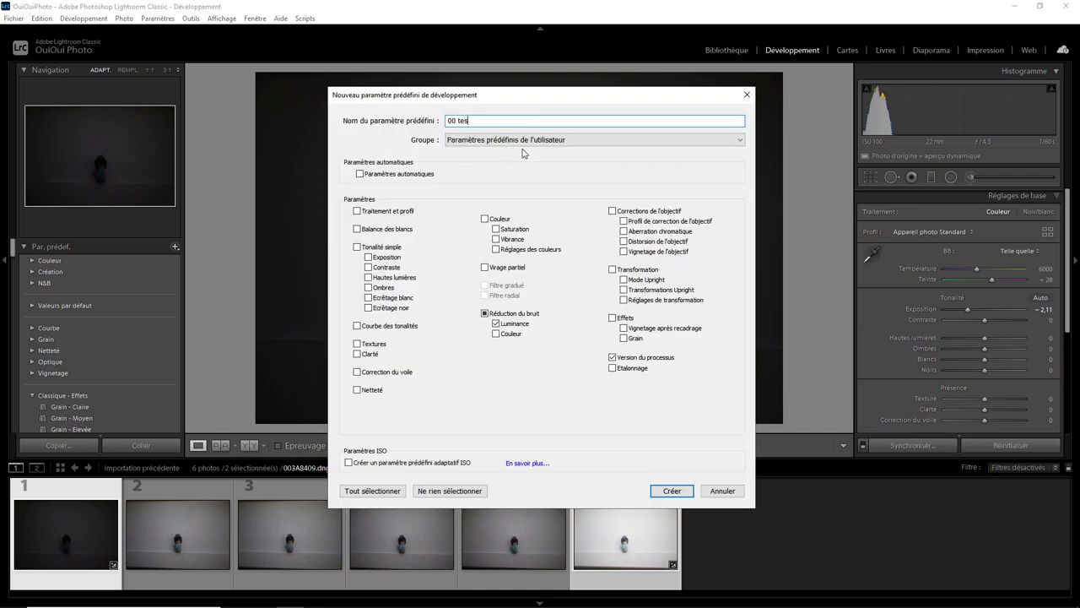
pyautogui.write('t expo')
pyautogui.click(374, 463)
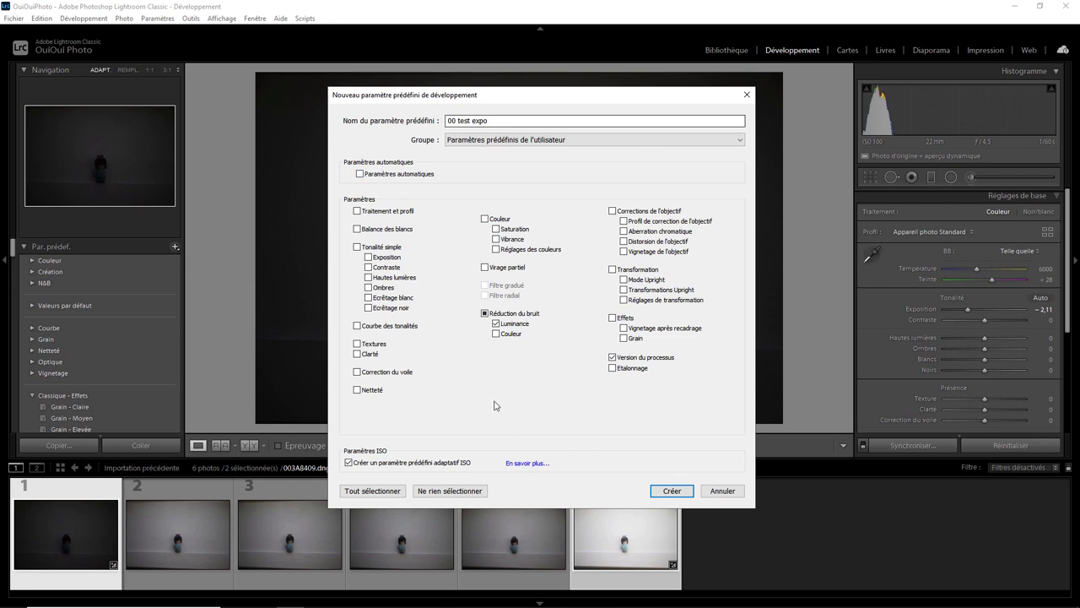
pyautogui.click(445, 491)
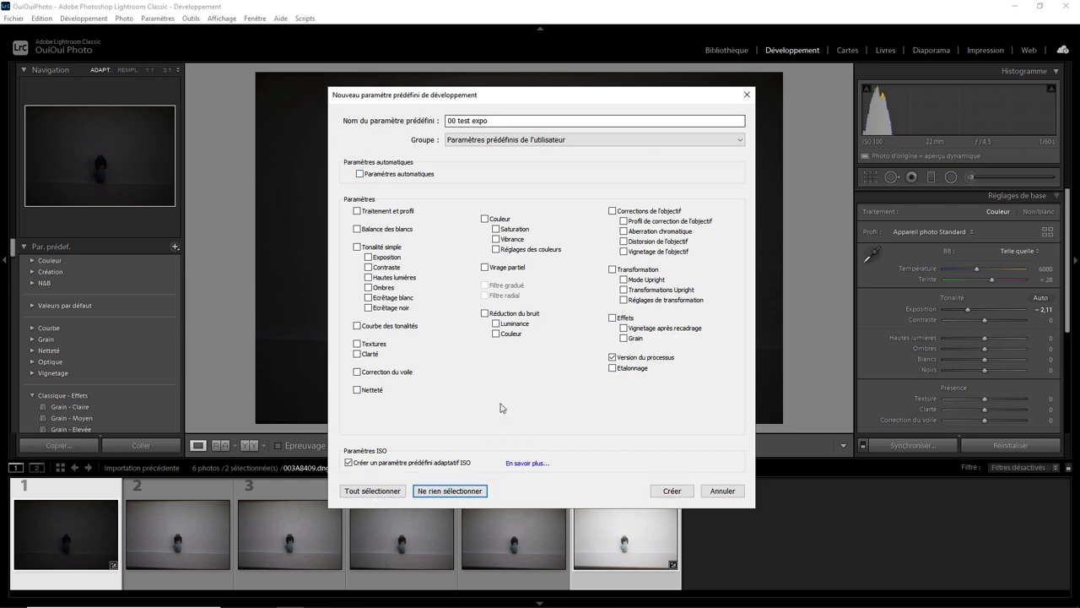
pyautogui.click(371, 257)
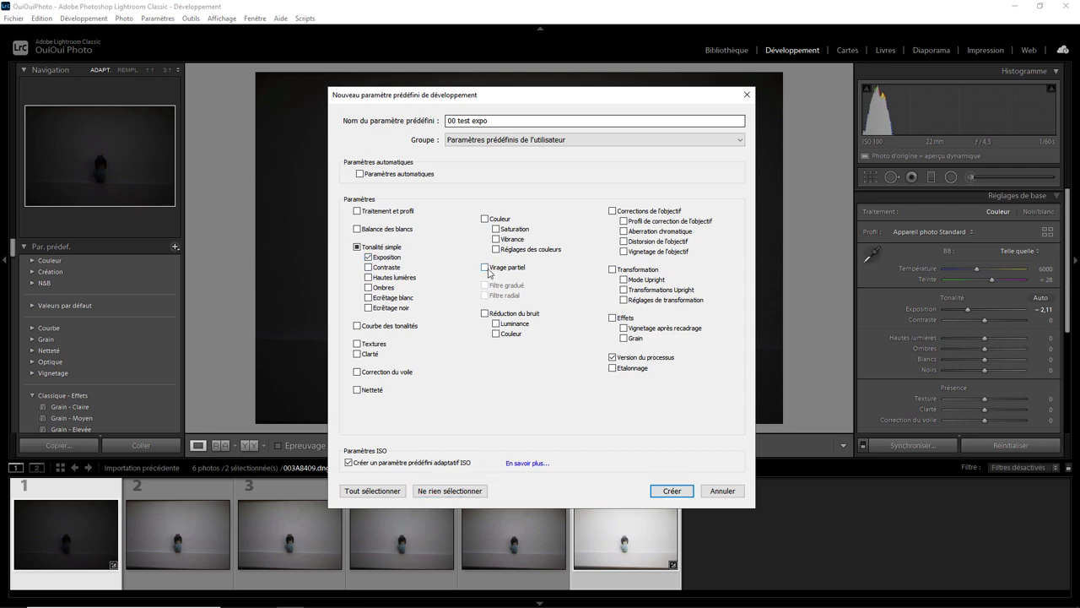
pyautogui.click(672, 492)
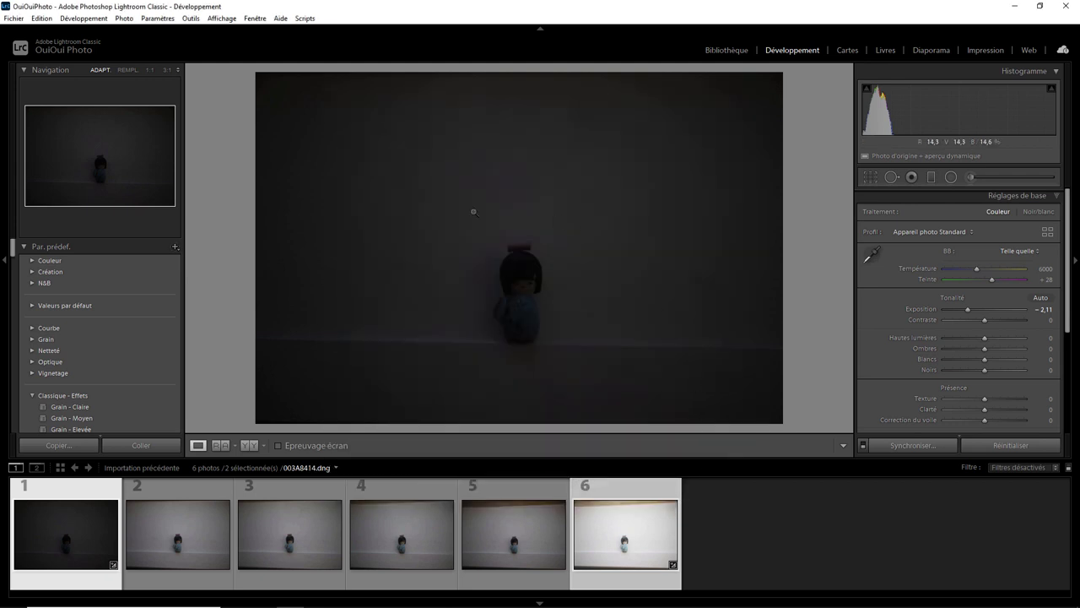
pyautogui.click(43, 20)
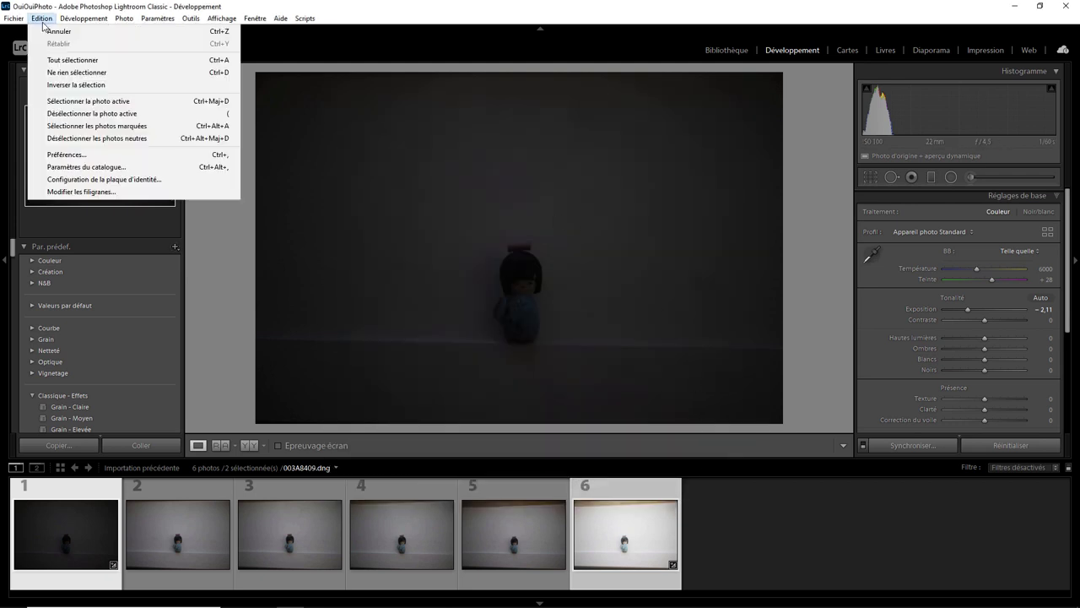
# In Preferences > Presets, choose '00 test expo' as the Canon EOS 7D Mark II raw default
pyautogui.click(82, 157)
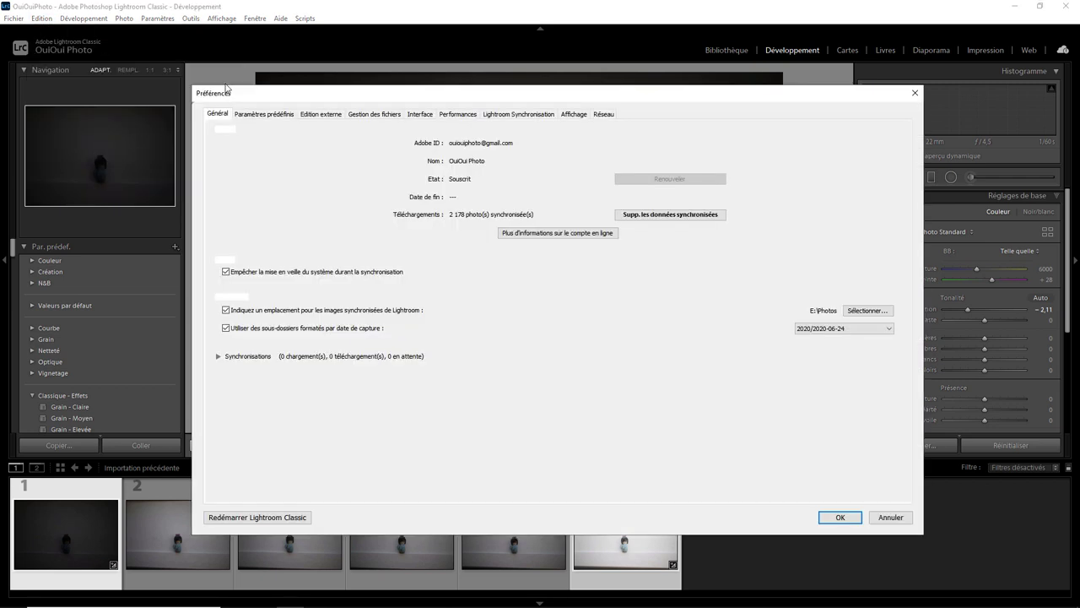
pyautogui.click(256, 112)
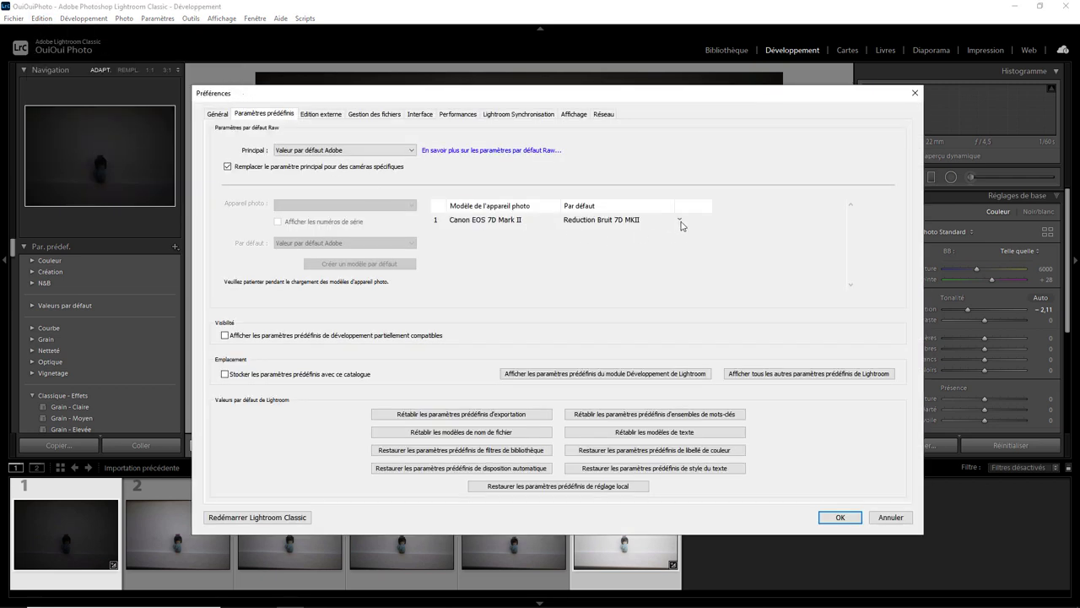
pyautogui.click(682, 221)
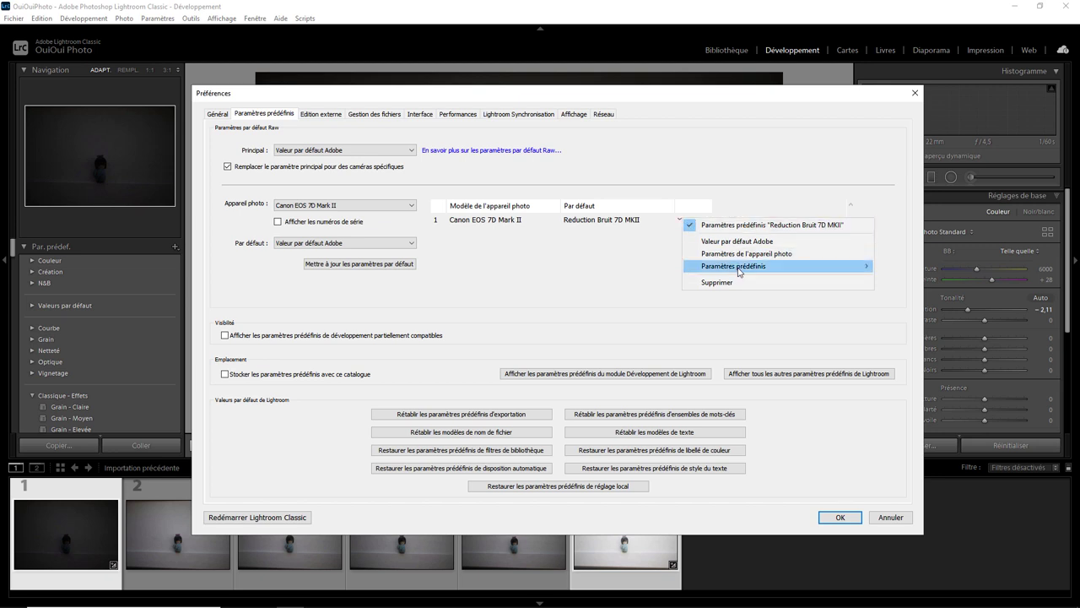
pyautogui.moveTo(945, 415)
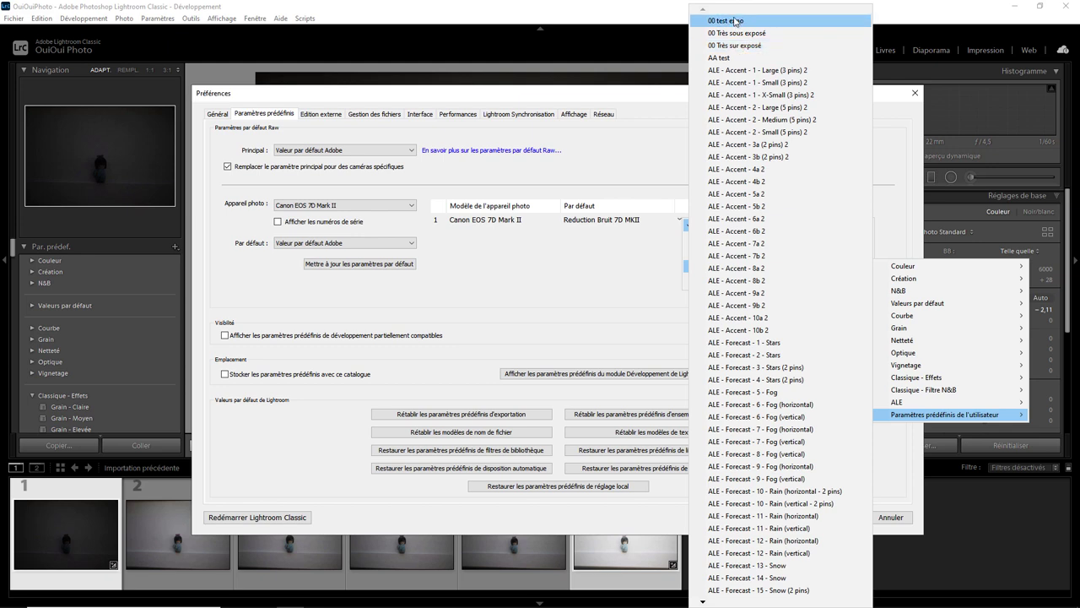
pyautogui.click(732, 22)
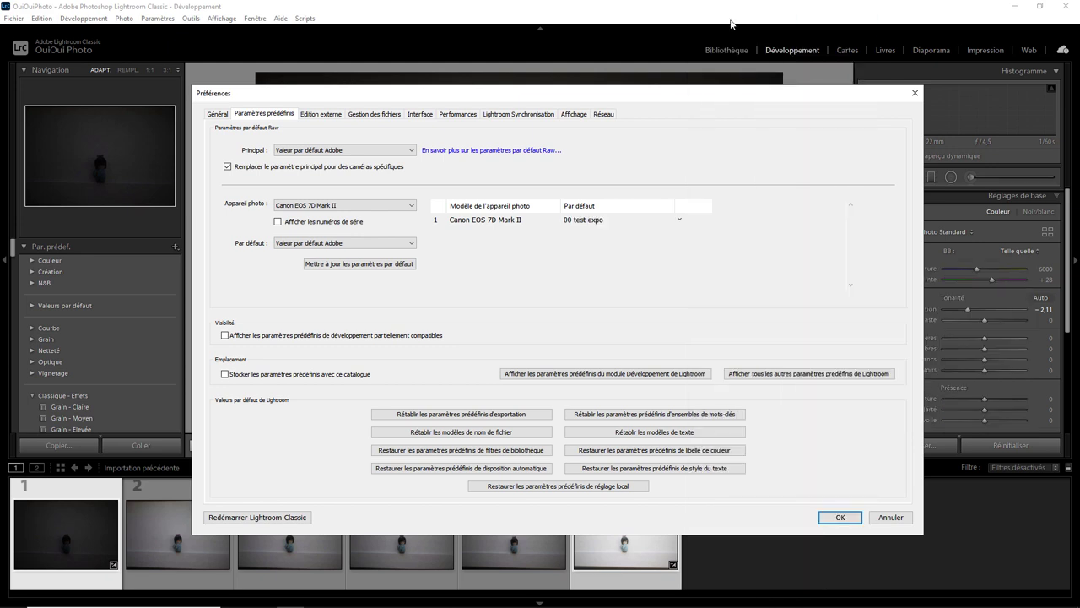
pyautogui.click(840, 518)
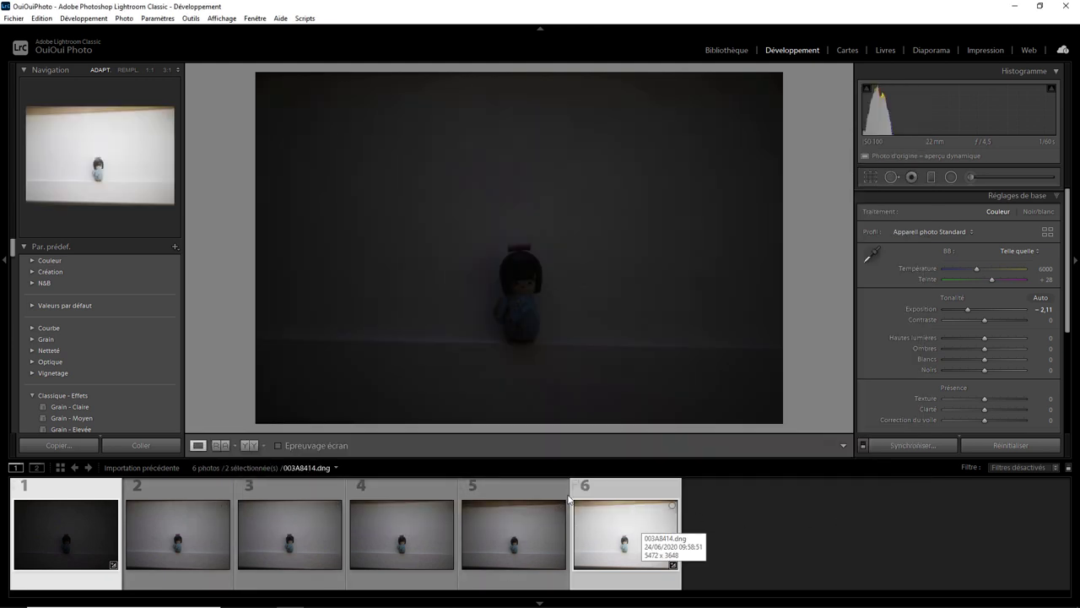
# Alter exposure on photos 1 and 6 (photo 6 to −3,52), then reset both to defaults
pyautogui.click(79, 485)
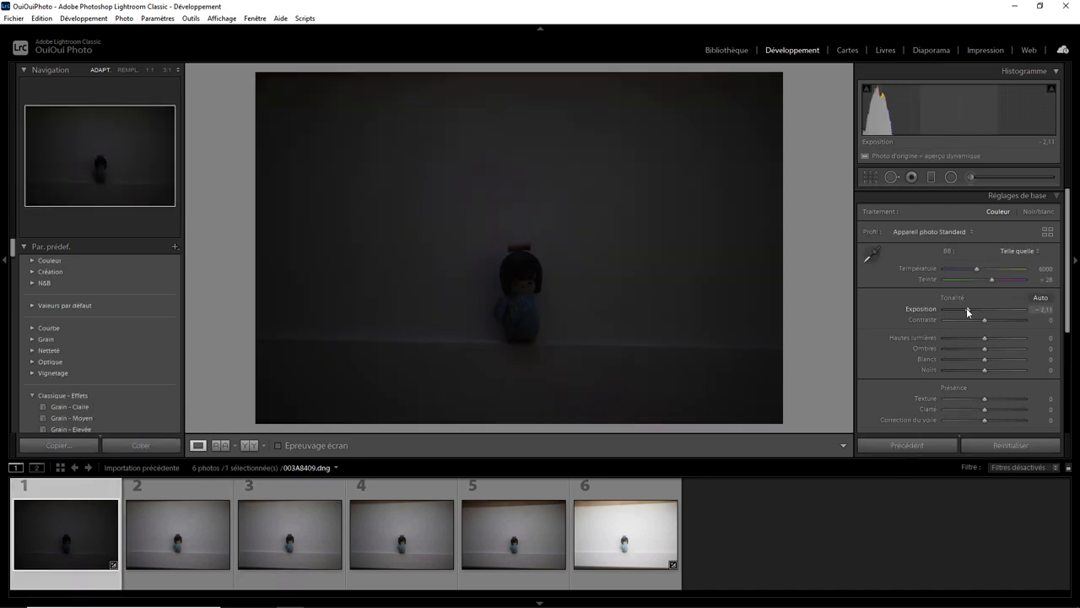
pyautogui.moveTo(967, 309); pyautogui.dragTo(1007, 311)
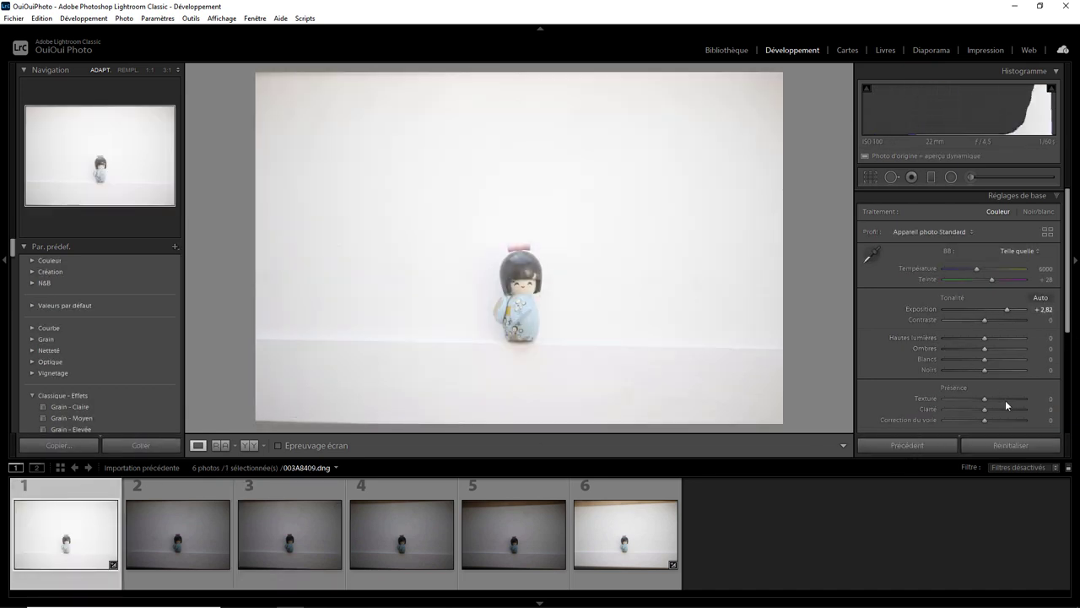
pyautogui.click(1007, 446)
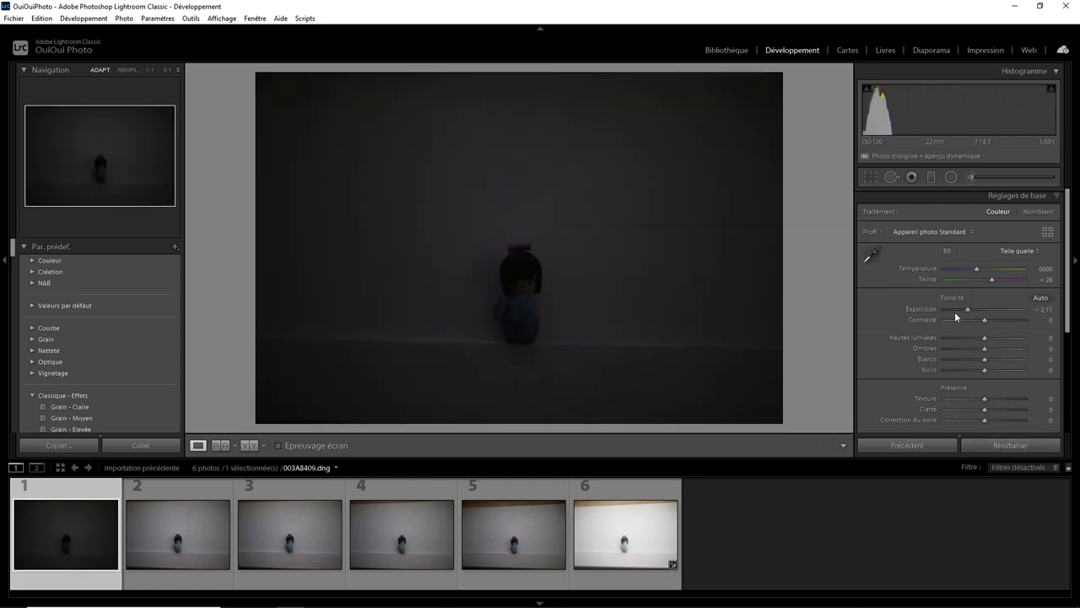
pyautogui.click(638, 488)
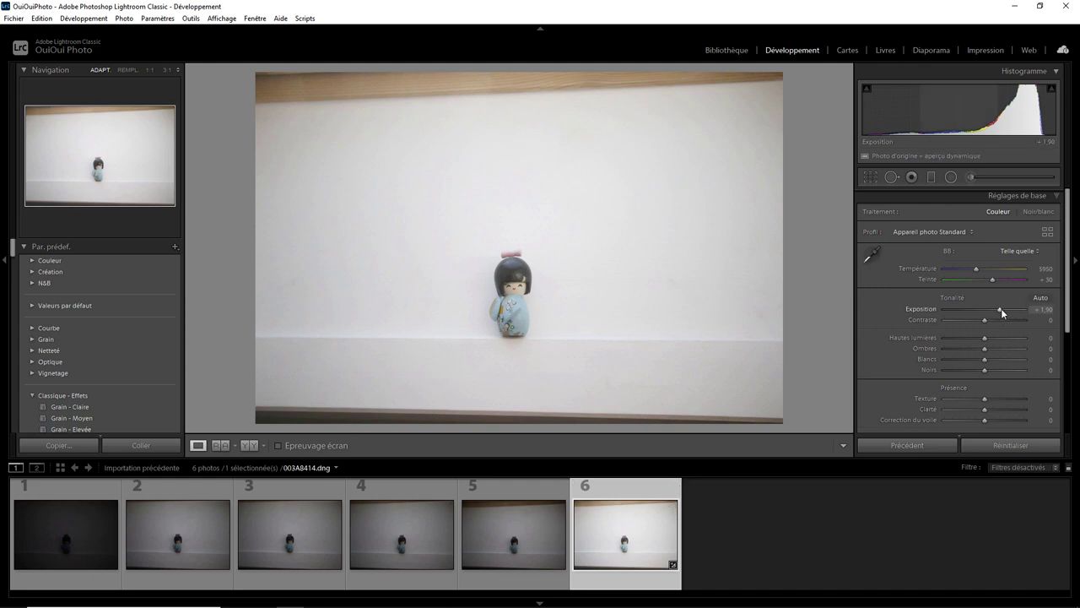
pyautogui.moveTo(1001, 308); pyautogui.dragTo(958, 312)
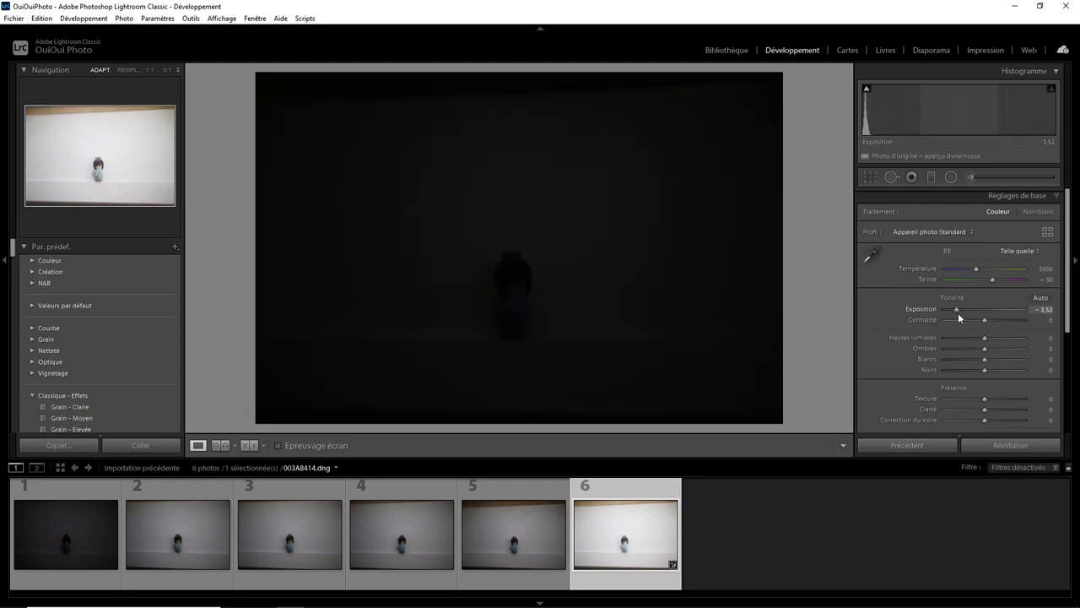
pyautogui.click(998, 447)
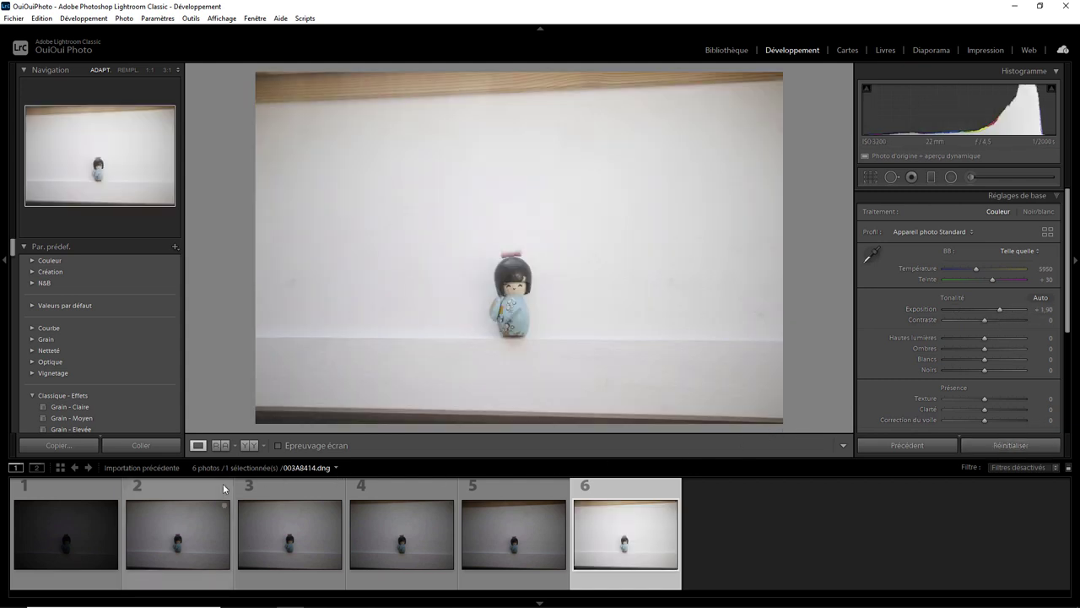
# Reset photos 2, 3, 4 and 5 to defaults, then view photo 6 at +1.90
pyautogui.click(198, 498)
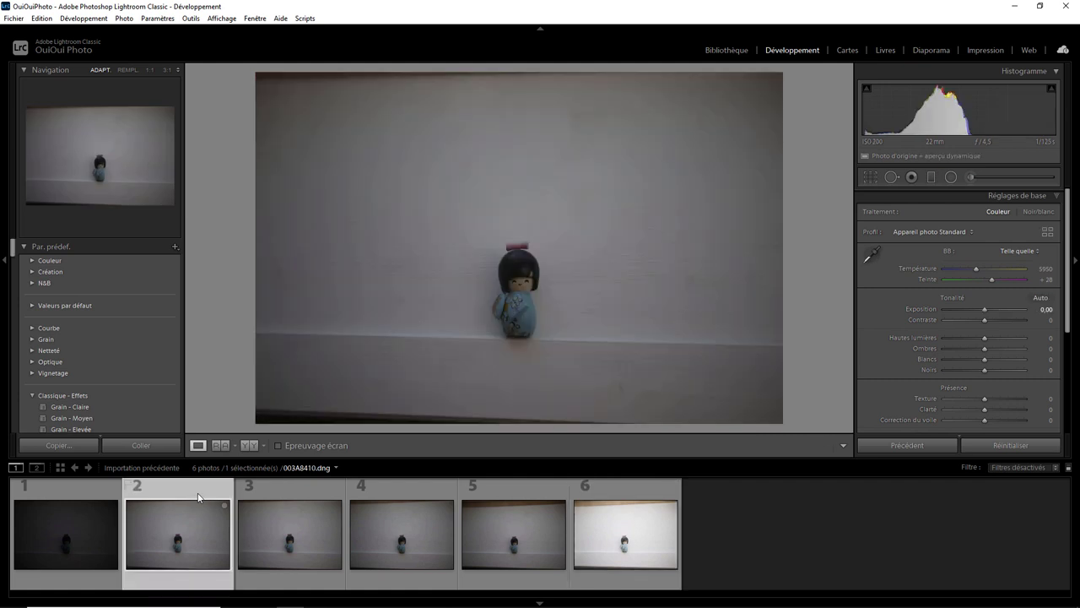
pyautogui.click(1004, 446)
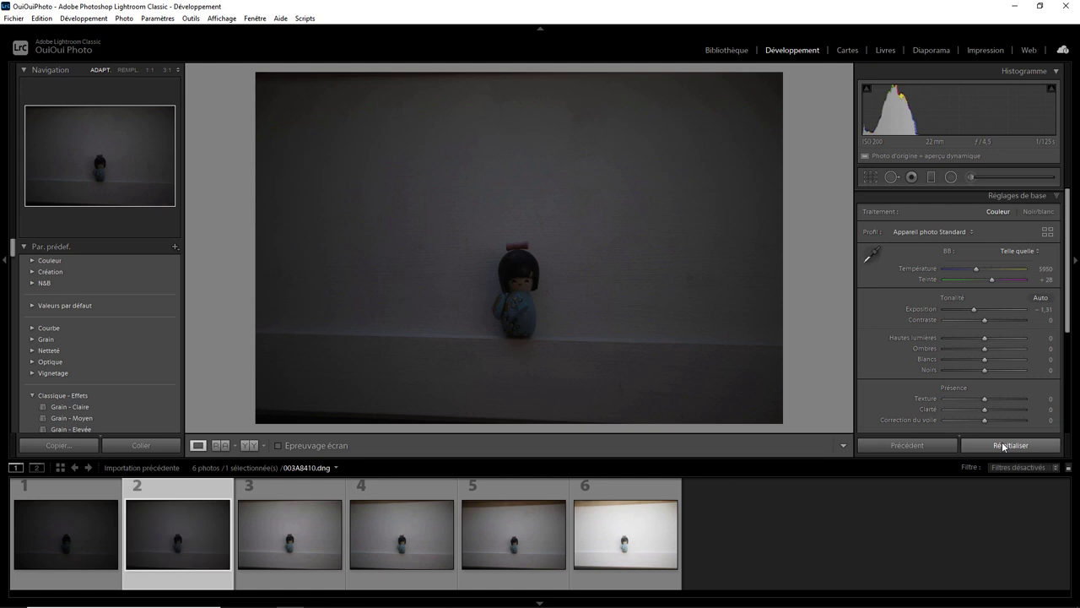
pyautogui.click(321, 486)
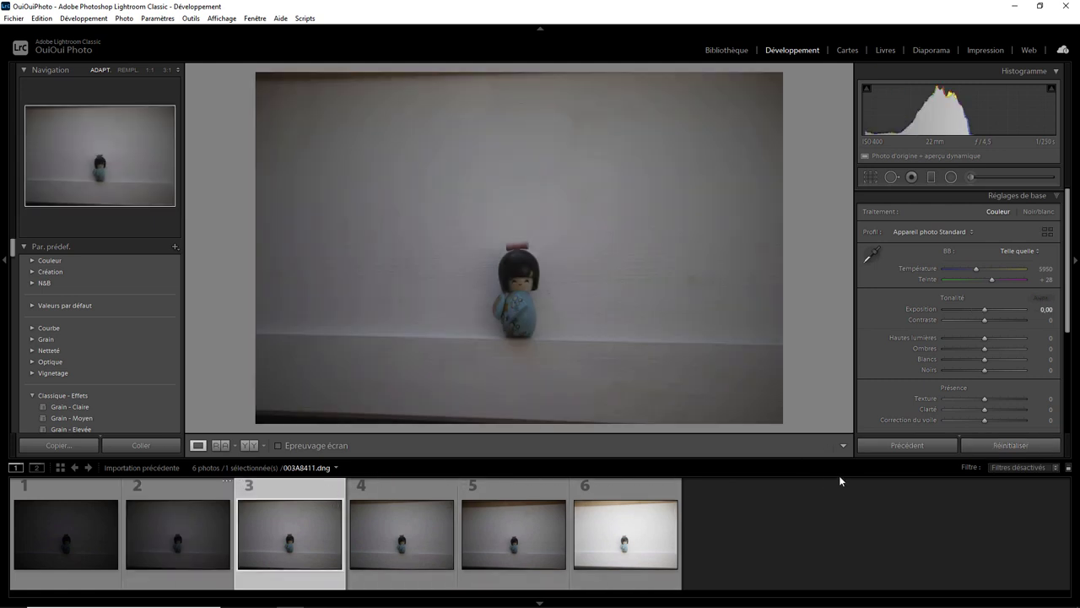
pyautogui.click(1010, 444)
pyautogui.click(423, 490)
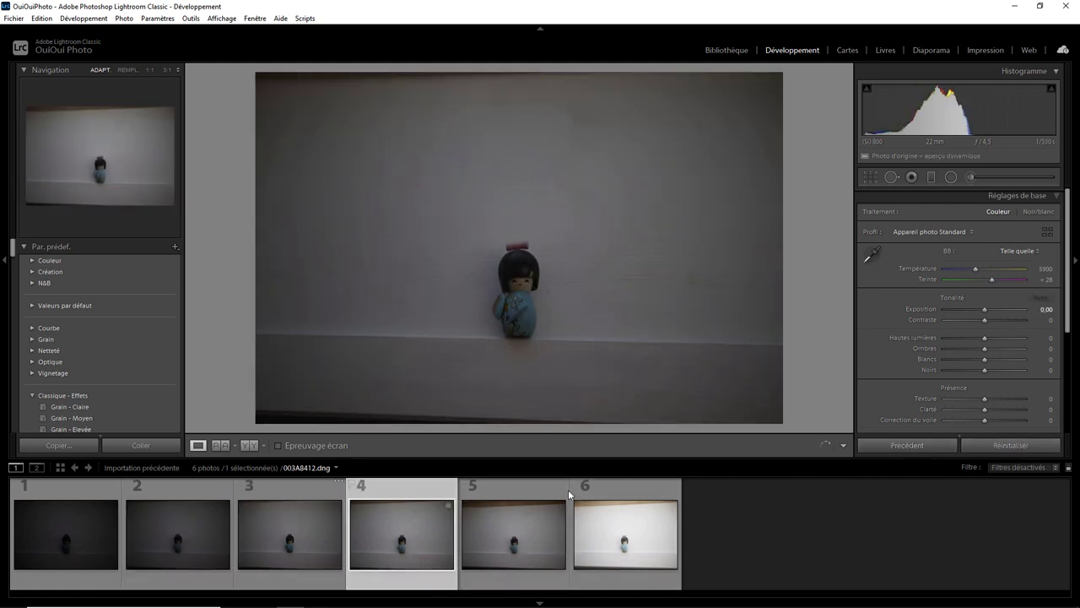
pyautogui.click(1004, 446)
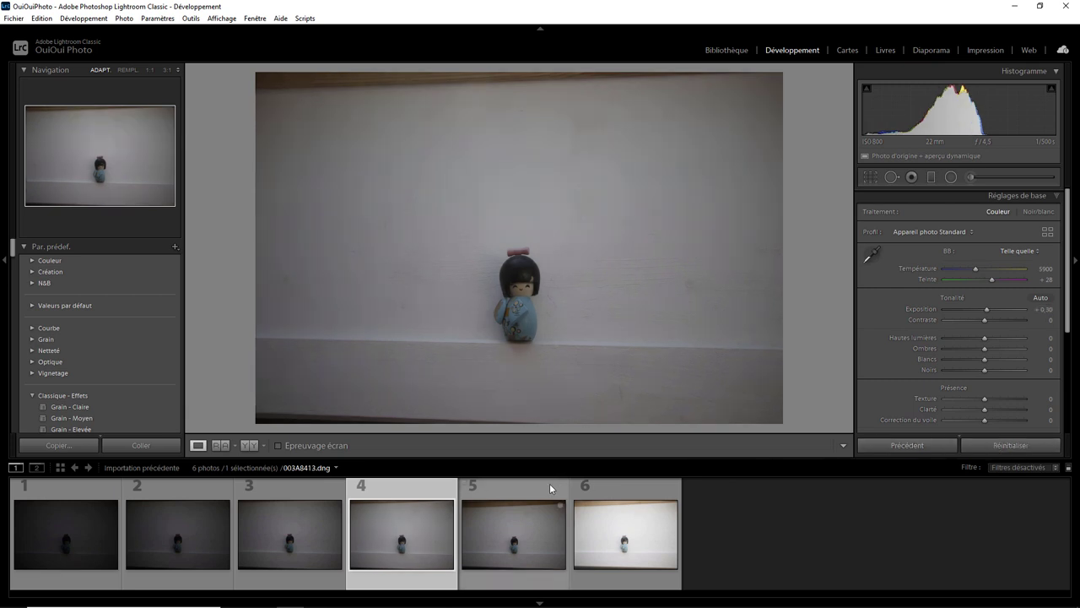
pyautogui.click(549, 486)
pyautogui.click(1009, 446)
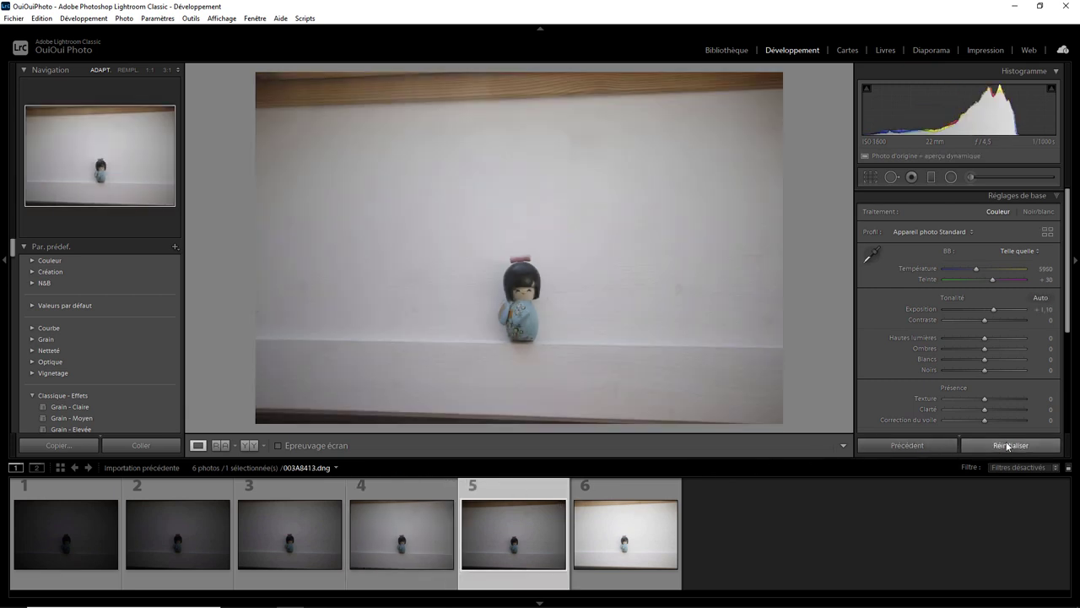
pyautogui.click(631, 487)
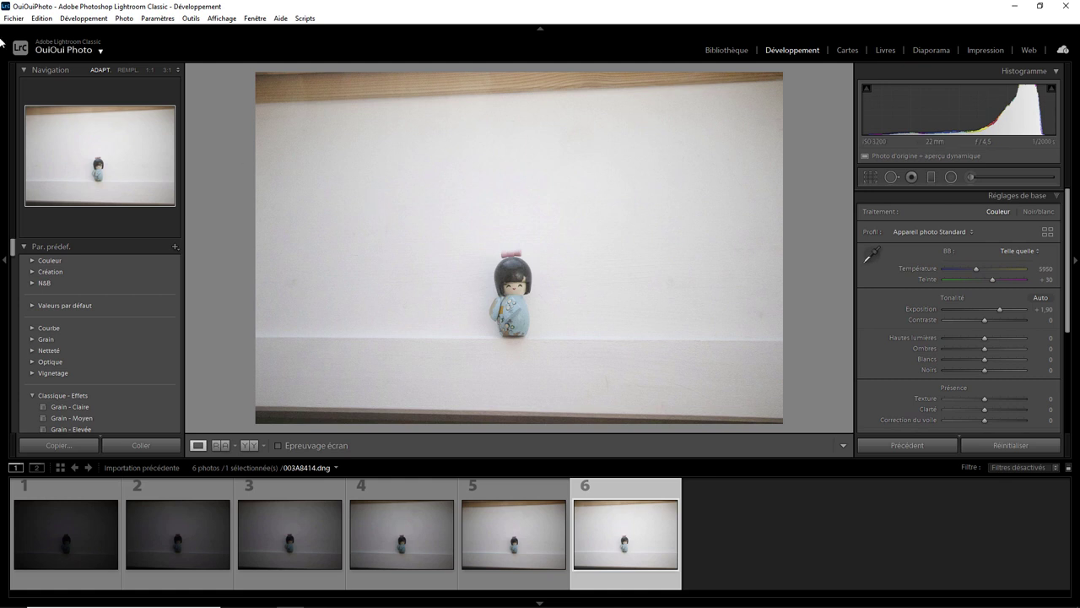
pyautogui.click(43, 19)
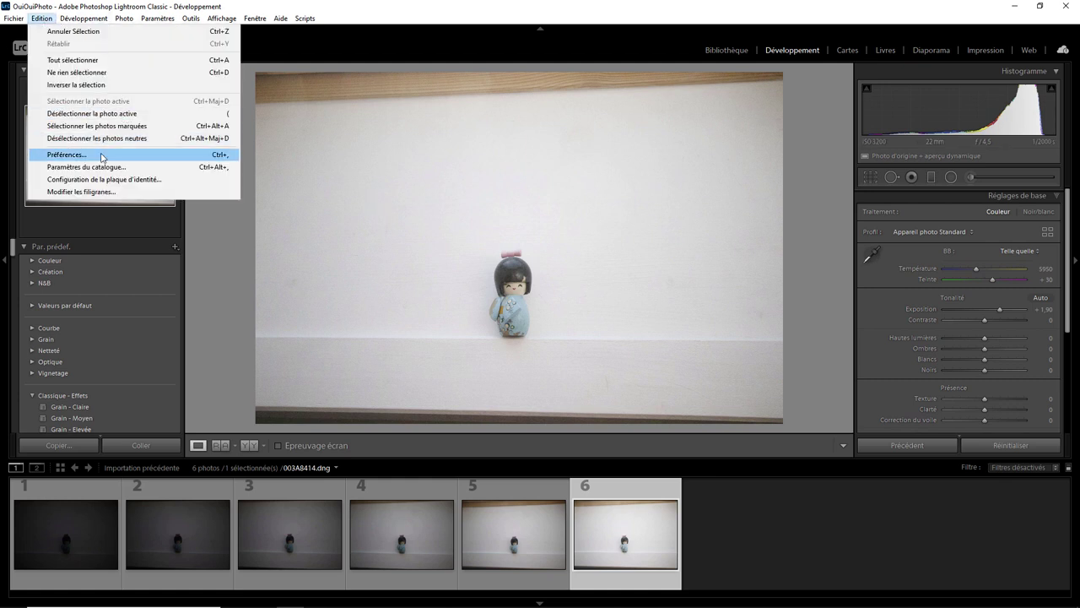
pyautogui.click(67, 154)
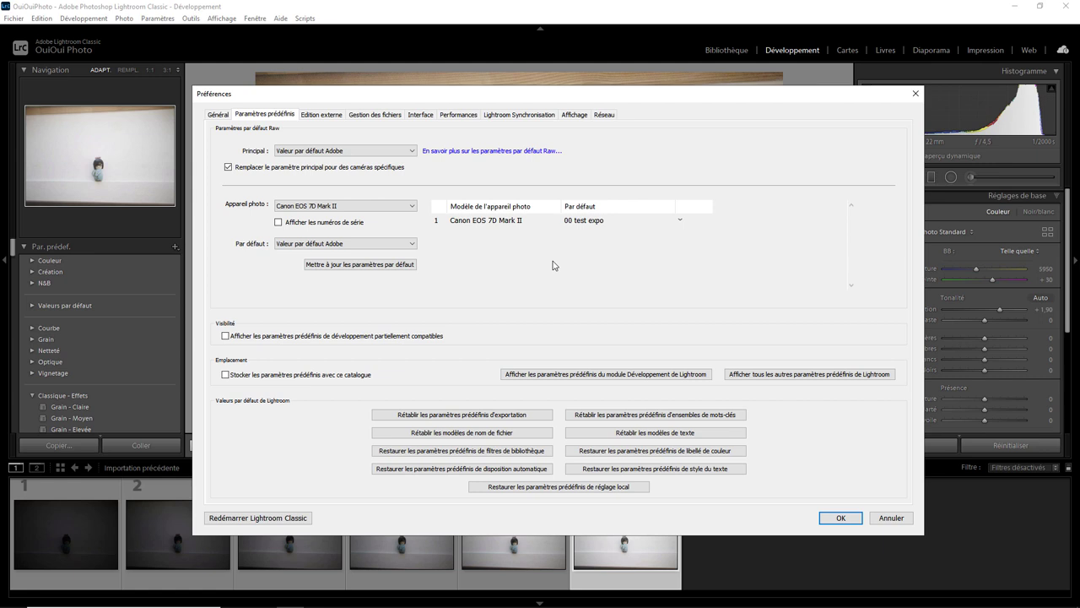
pyautogui.click(893, 518)
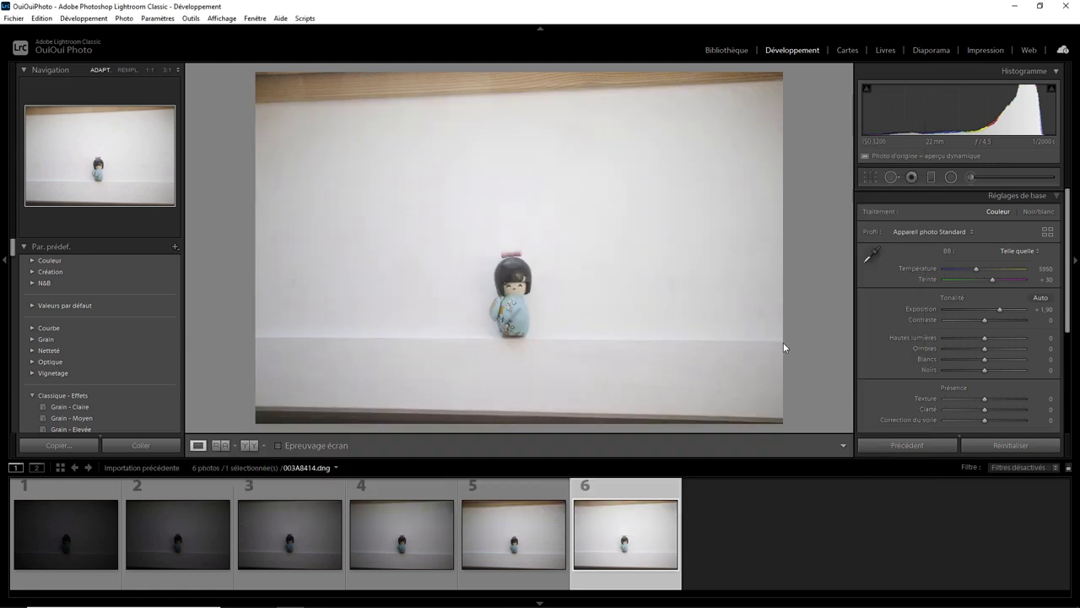
# Set Exposure to −5,00 on photo 1, +5,00 on photo 4 and +1,00 on photo 6
pyautogui.click(72, 494)
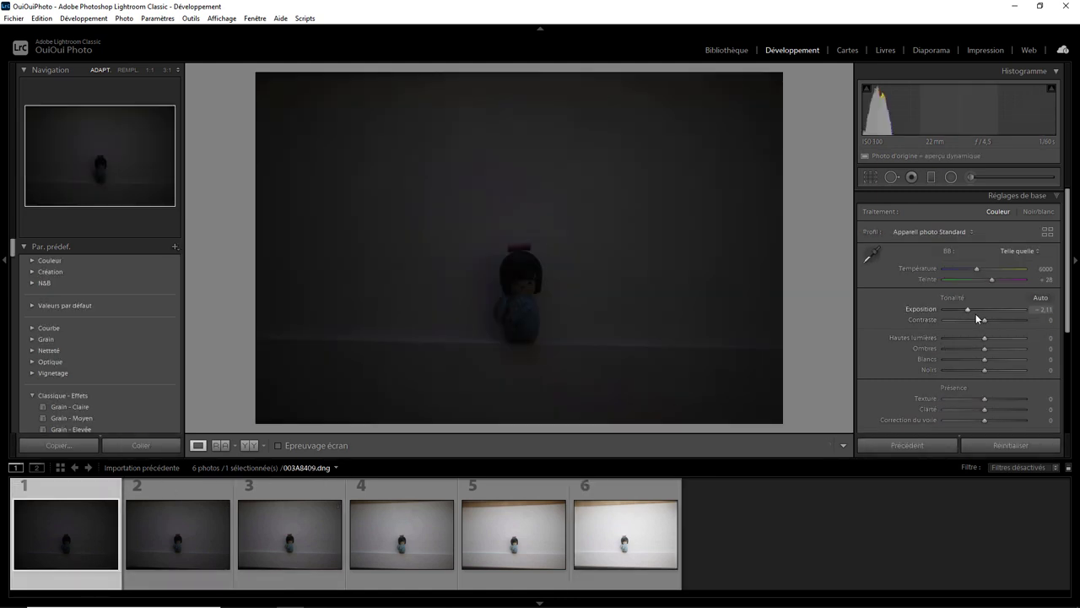
pyautogui.moveTo(968, 309); pyautogui.dragTo(933, 311)
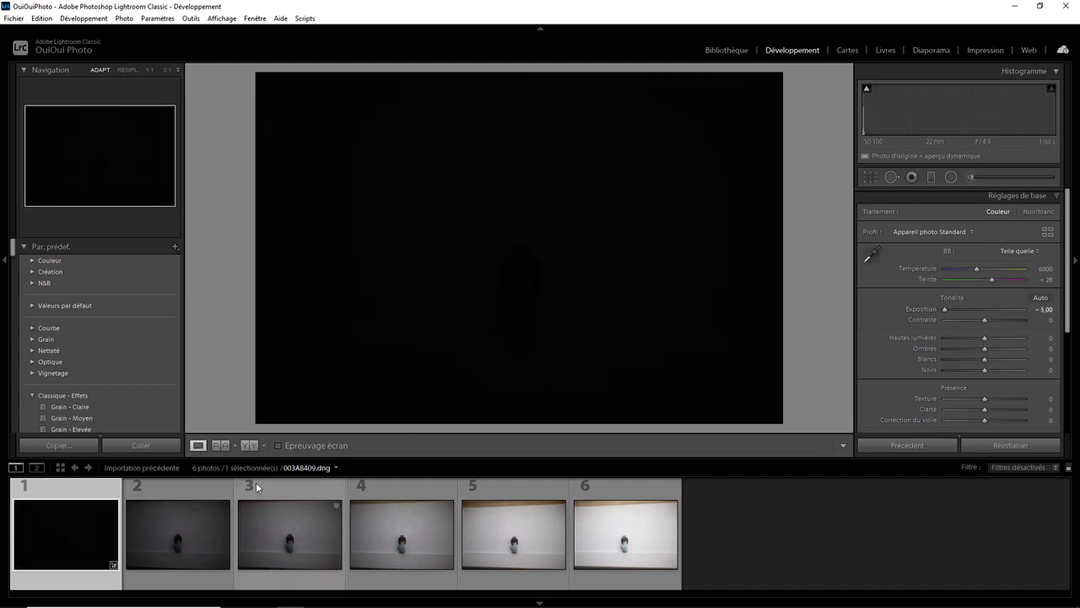
pyautogui.click(293, 489)
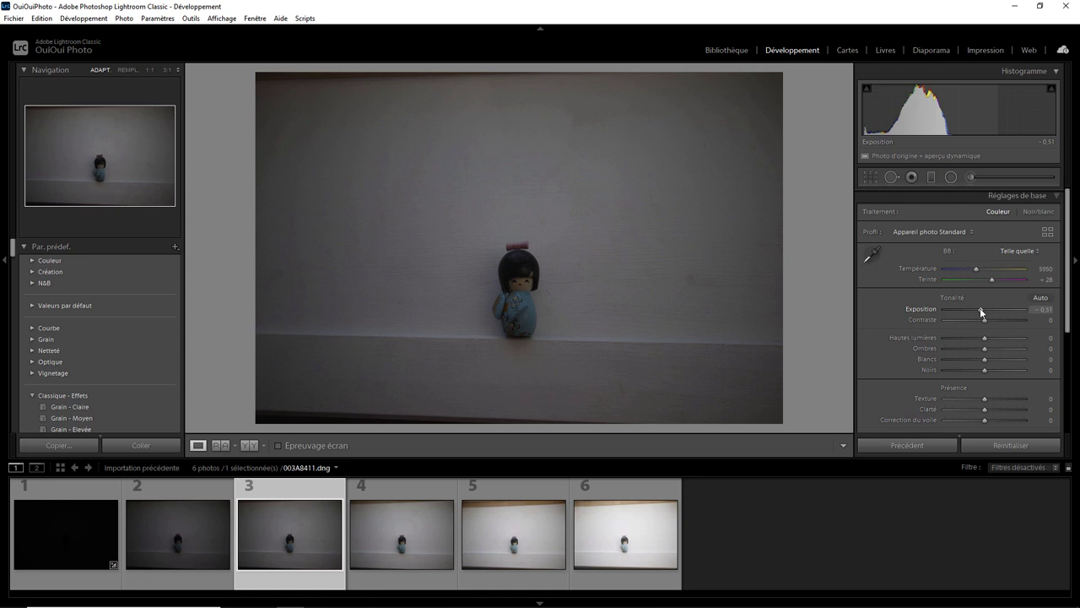
pyautogui.click(402, 486)
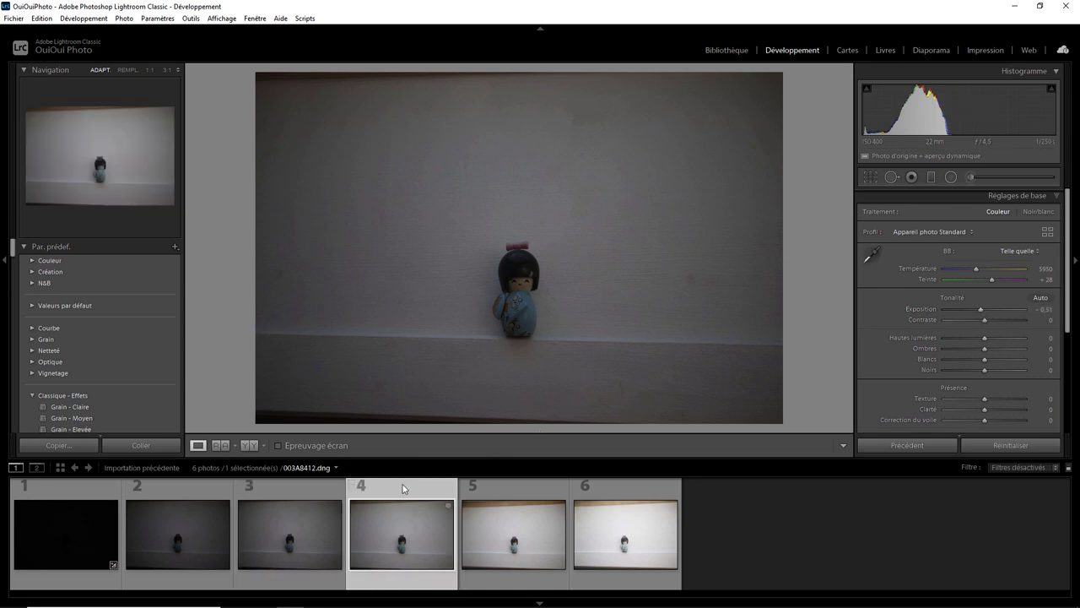
pyautogui.moveTo(984, 310); pyautogui.dragTo(1044, 323)
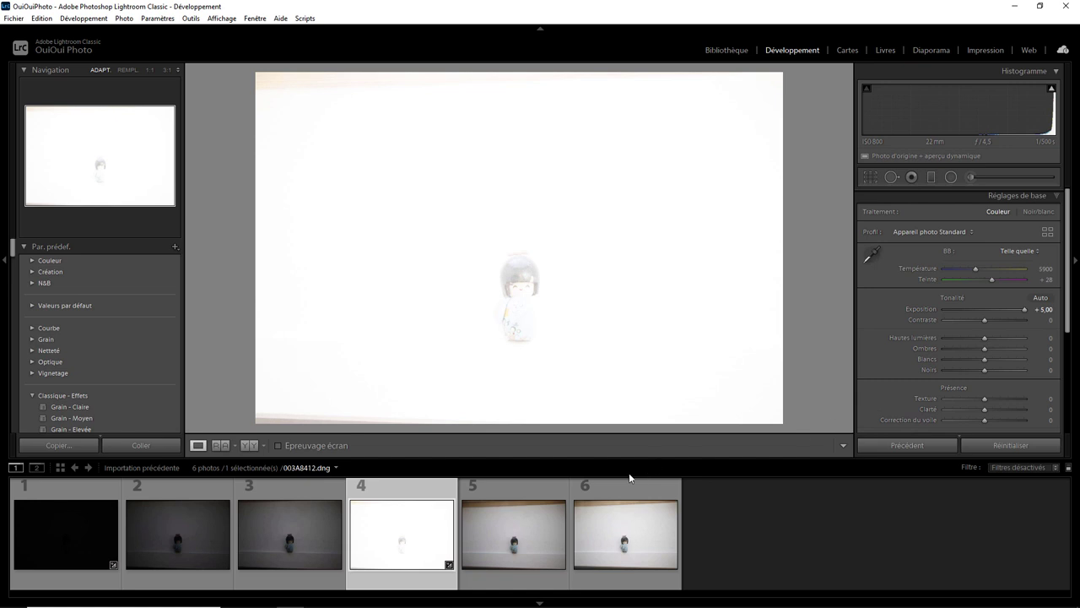
pyautogui.click(630, 486)
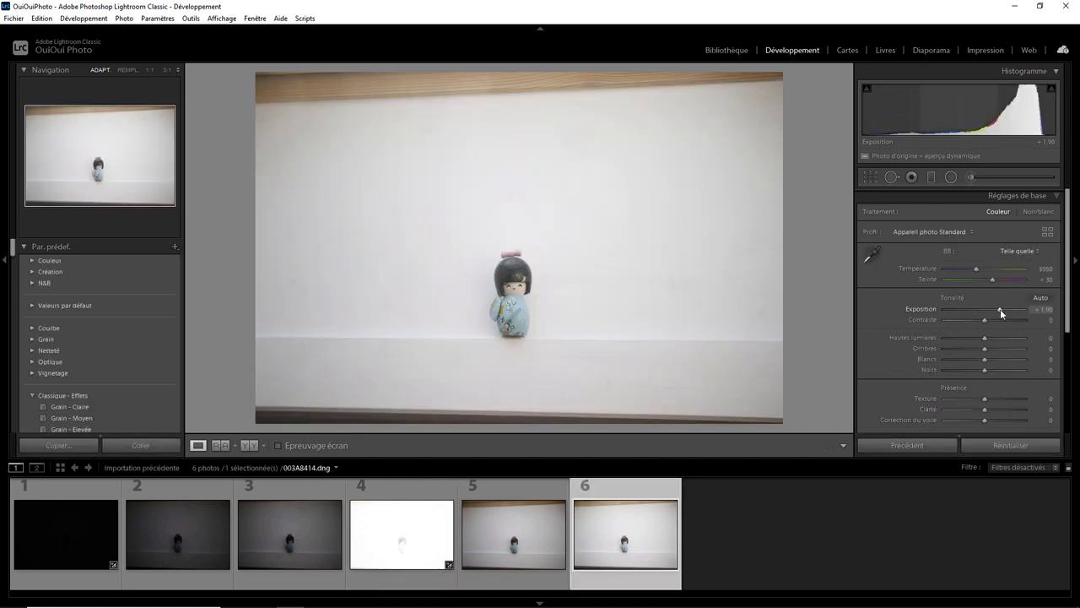
pyautogui.click(1045, 310)
pyautogui.write('1')
pyautogui.press('Return')
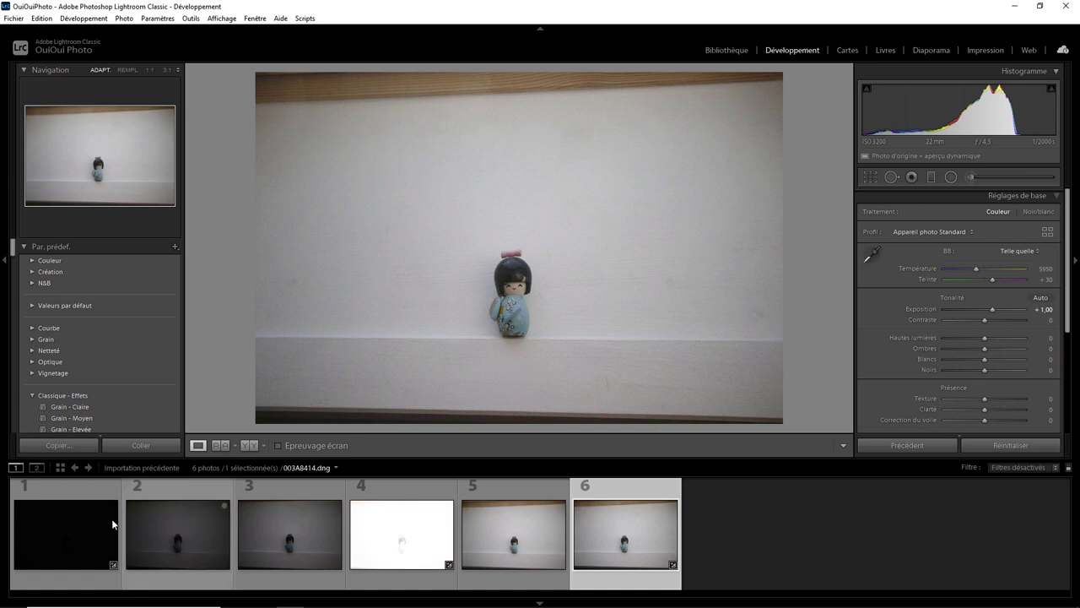
# Select photos 1, 4 and 6 together and open the add-preset options
pyautogui.click(77, 508)
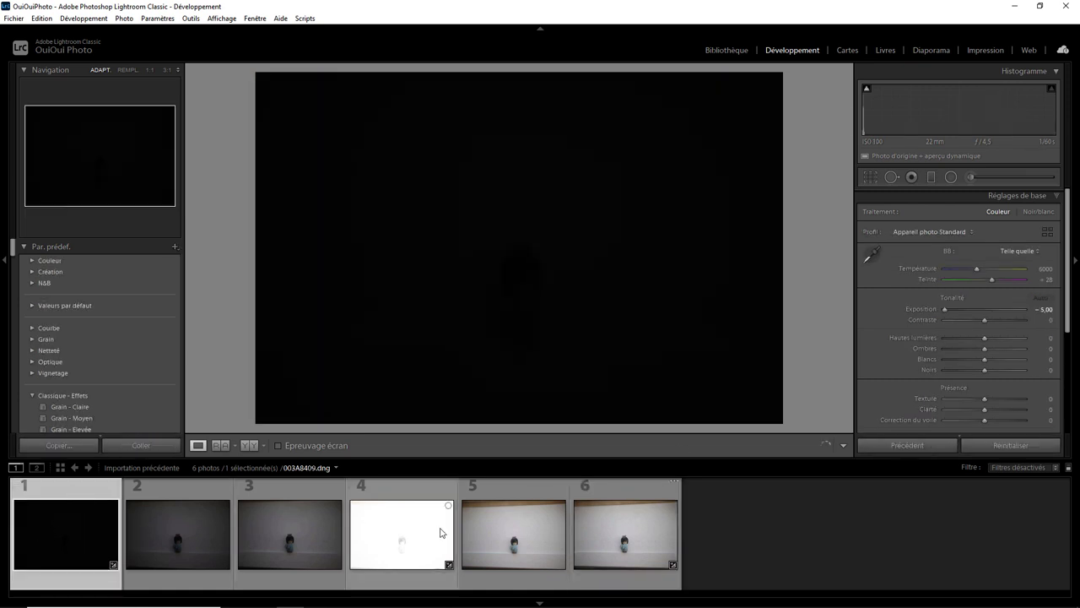
pyautogui.keyDown('ctrl'); pyautogui.click(426, 493); pyautogui.keyUp('ctrl')
pyautogui.keyDown('ctrl'); pyautogui.click(637, 490); pyautogui.keyUp('ctrl')
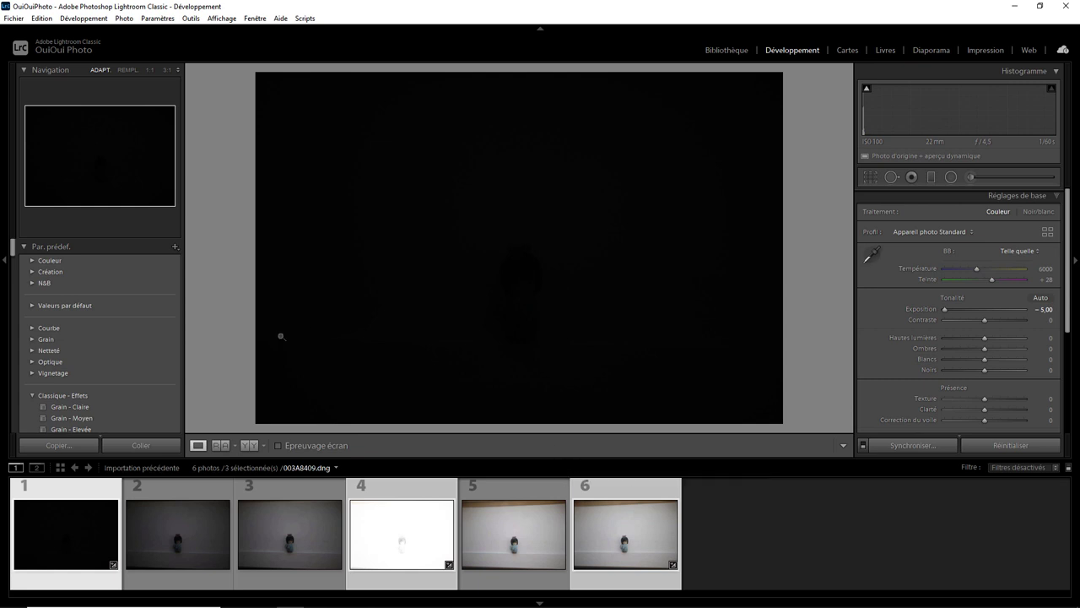
pyautogui.click(174, 245)
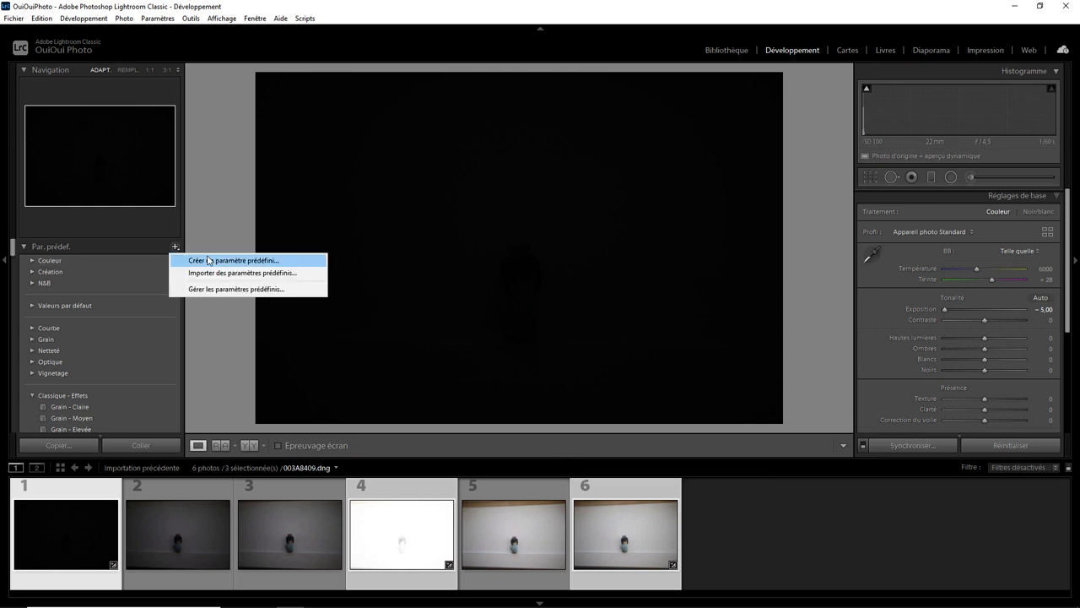
# Create ISO-adaptive develop preset '00 test expo 1' storing only Exposure
pyautogui.click(208, 261)
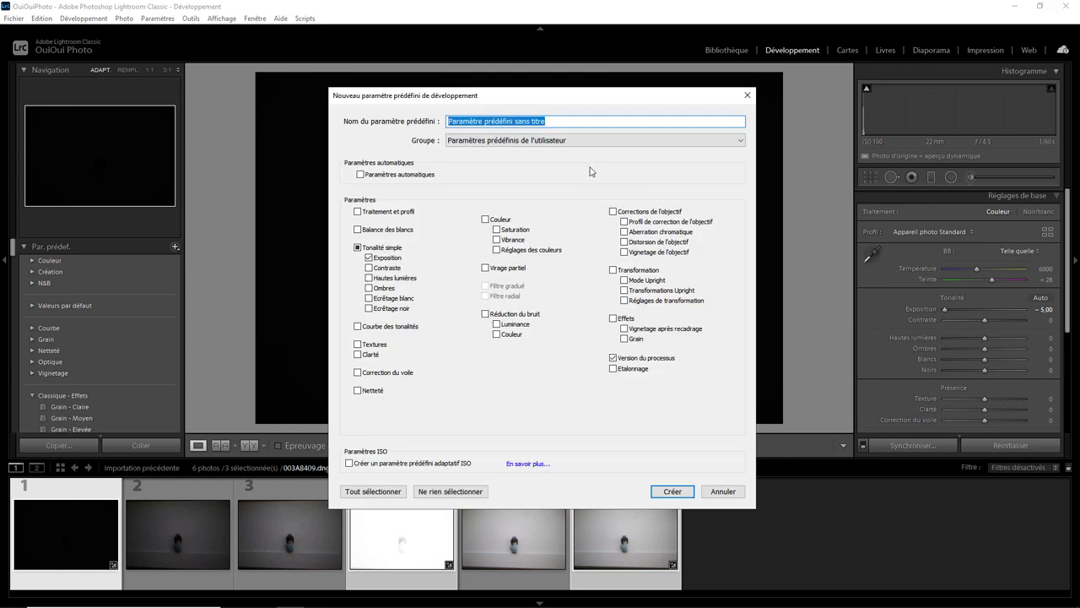
pyautogui.write('00')
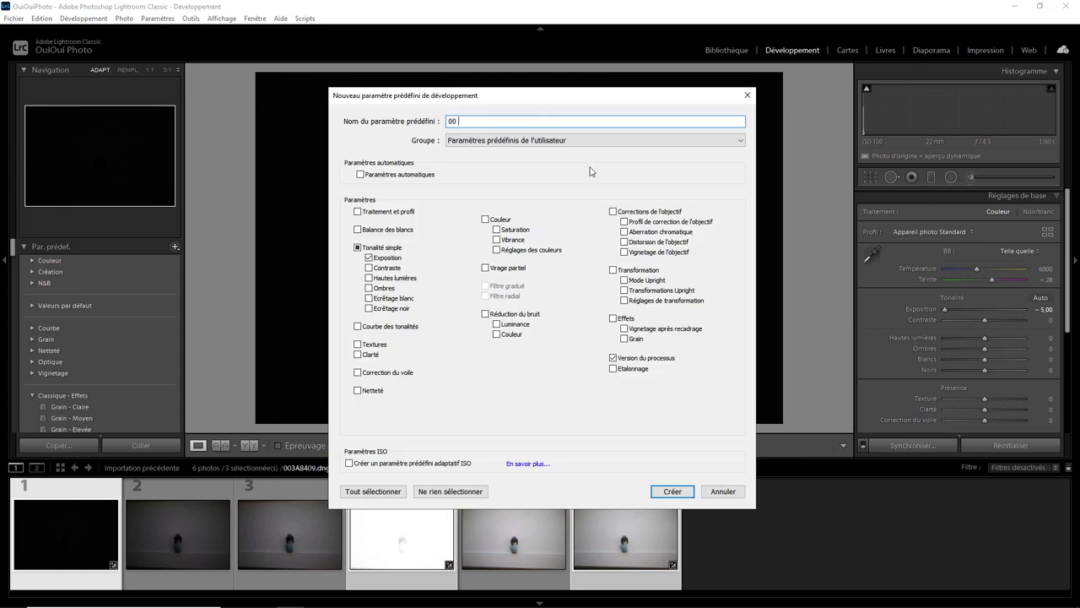
pyautogui.write('xpo 1')
pyautogui.click(351, 463)
pyautogui.click(682, 491)
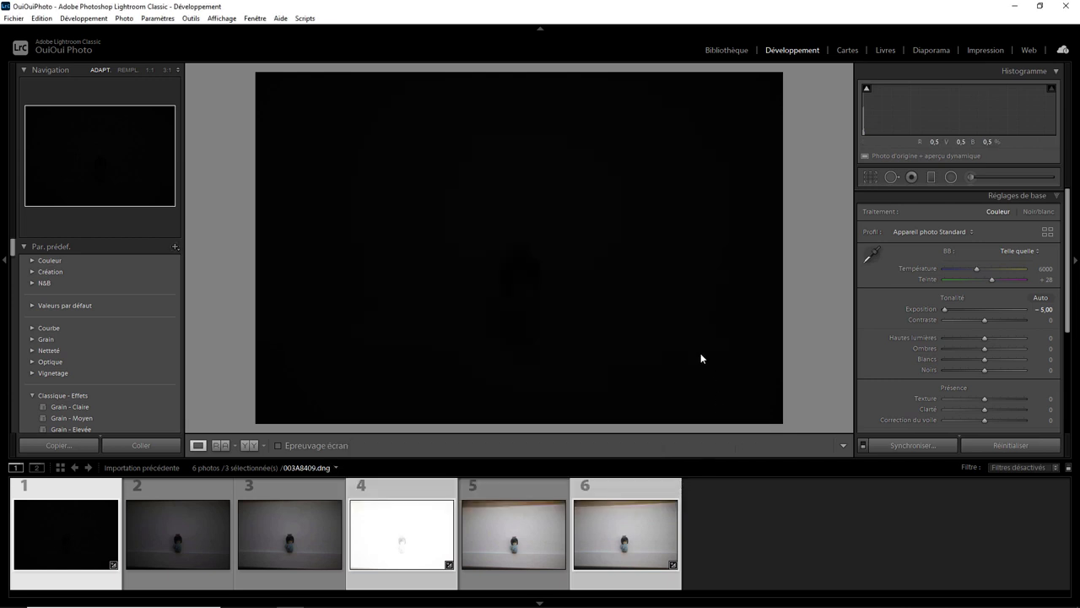
# In Preferences > Presets, choose '00 test expo 1' as the Canon EOS 7D Mark II raw default
pyautogui.click(41, 17)
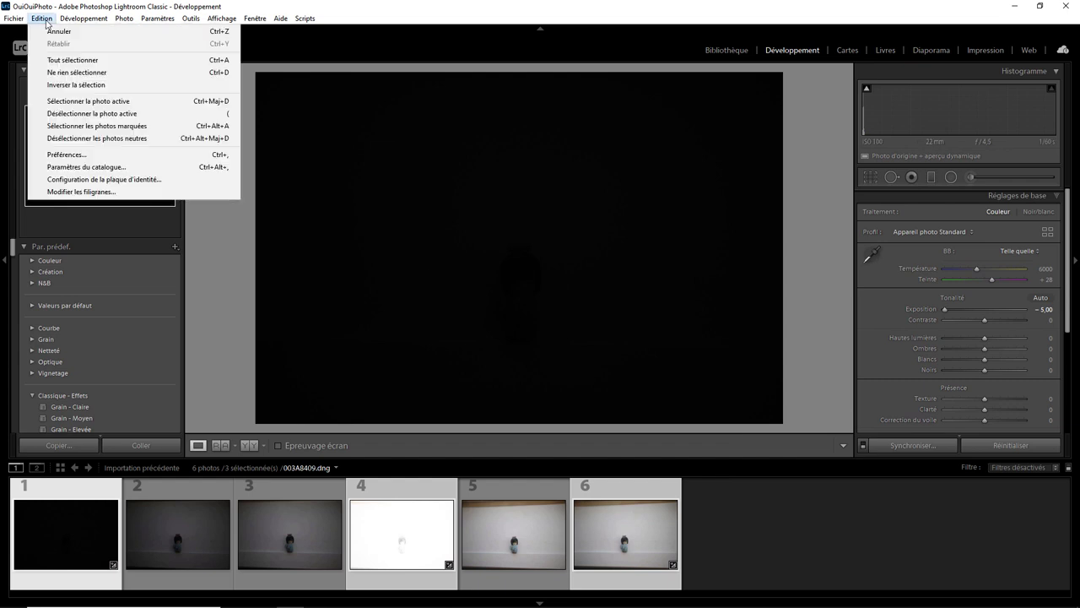
pyautogui.click(86, 155)
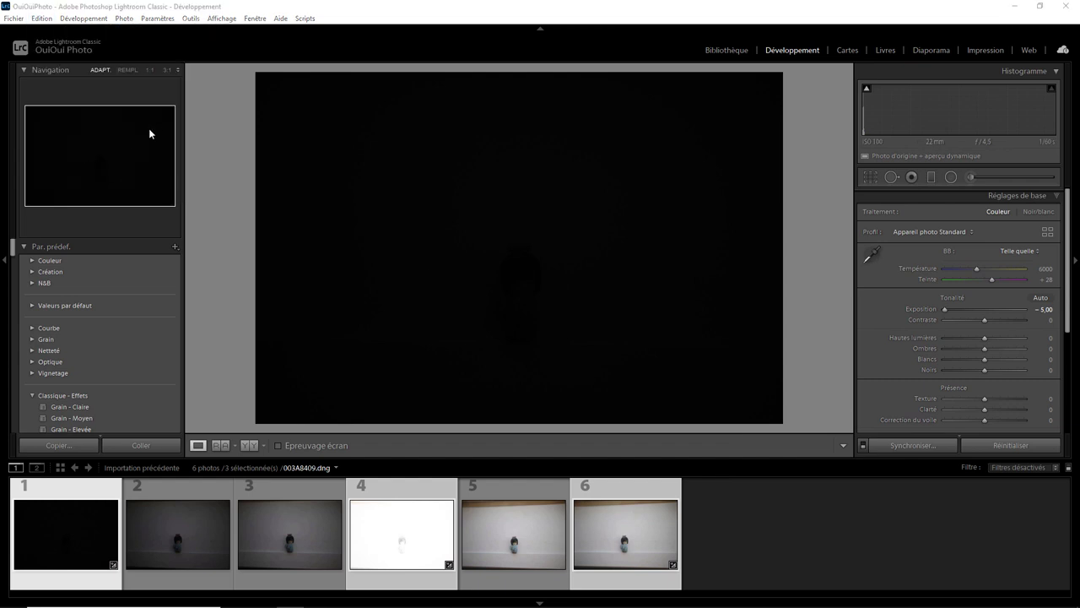
pyautogui.click(279, 115)
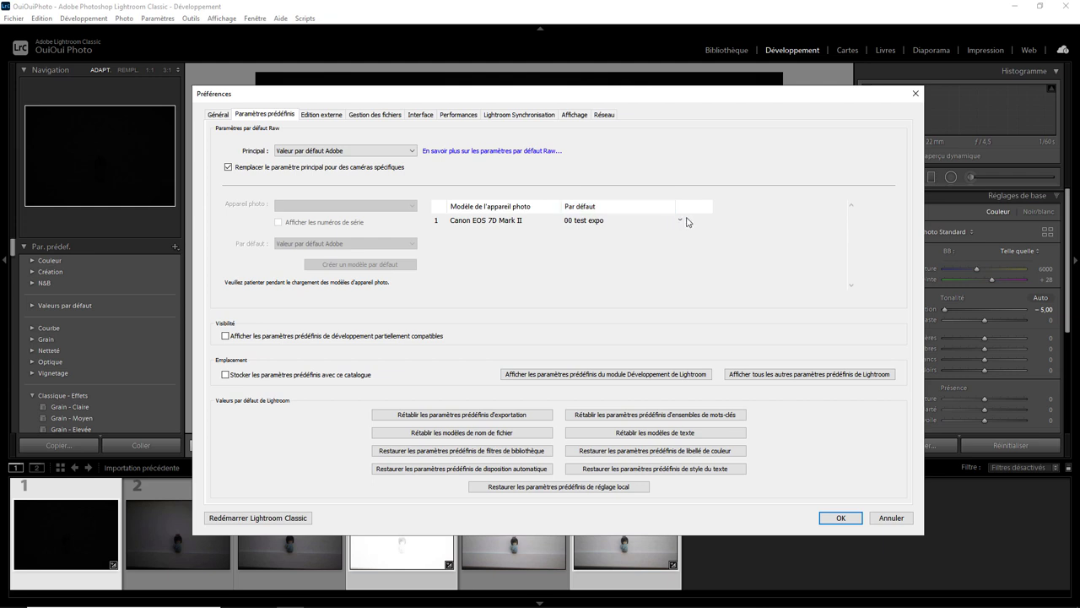
pyautogui.click(680, 222)
pyautogui.moveTo(731, 268)
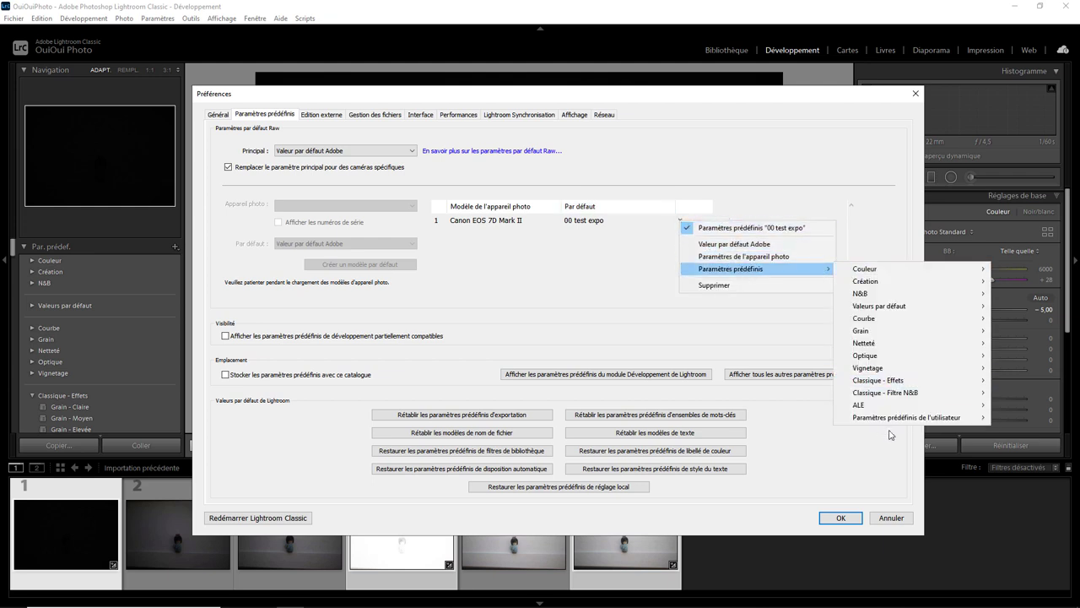
pyautogui.moveTo(906, 417)
pyautogui.click(713, 32)
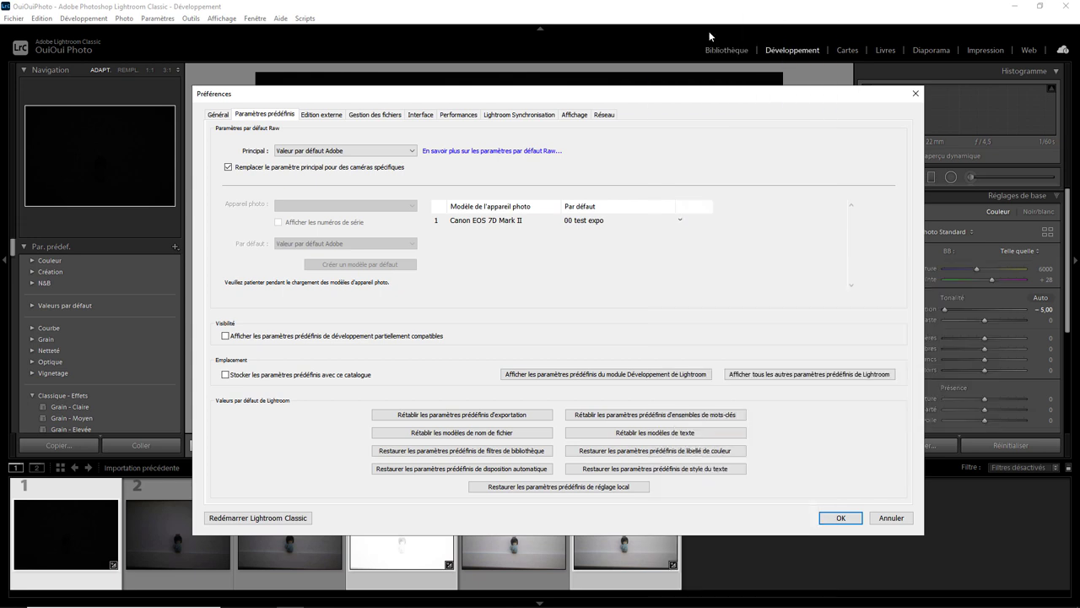
pyautogui.click(839, 523)
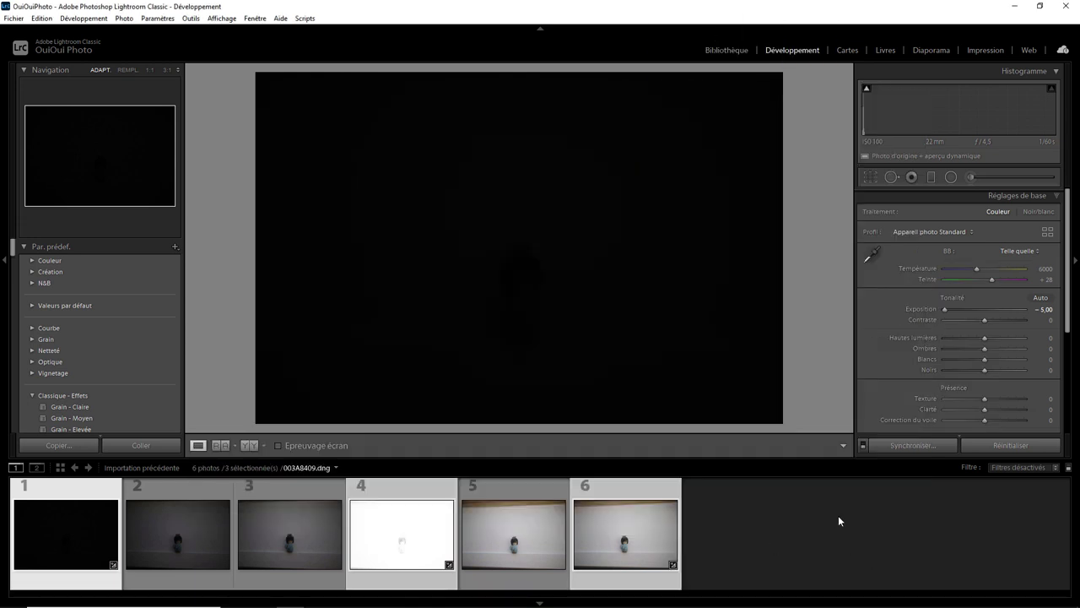
# Change exposure on photos 1 and 2 (+5,00, +2,89), then reset both to the new default
pyautogui.click(81, 495)
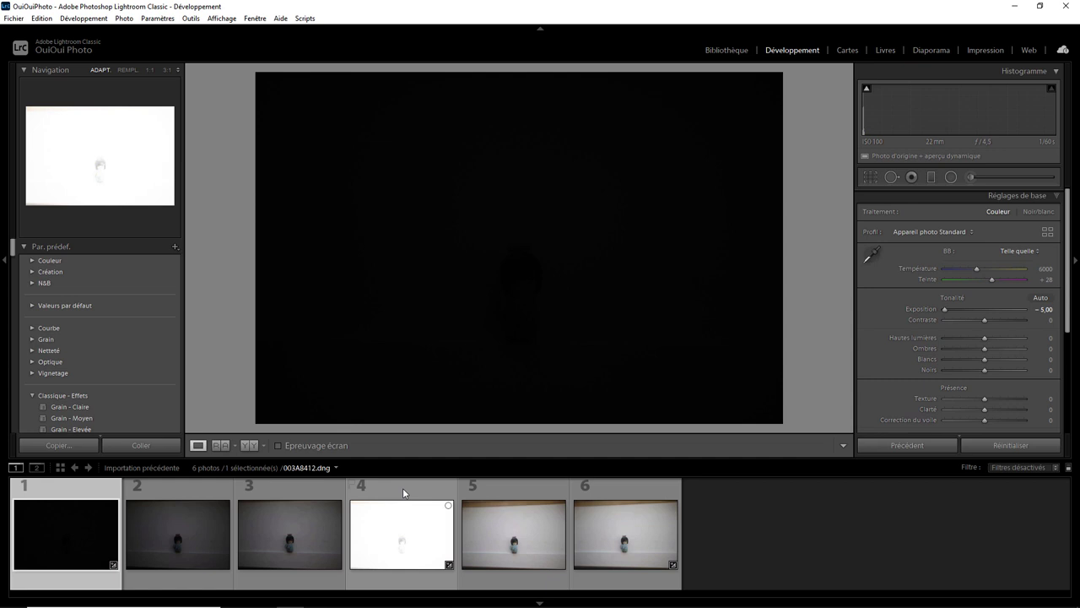
pyautogui.click(626, 491)
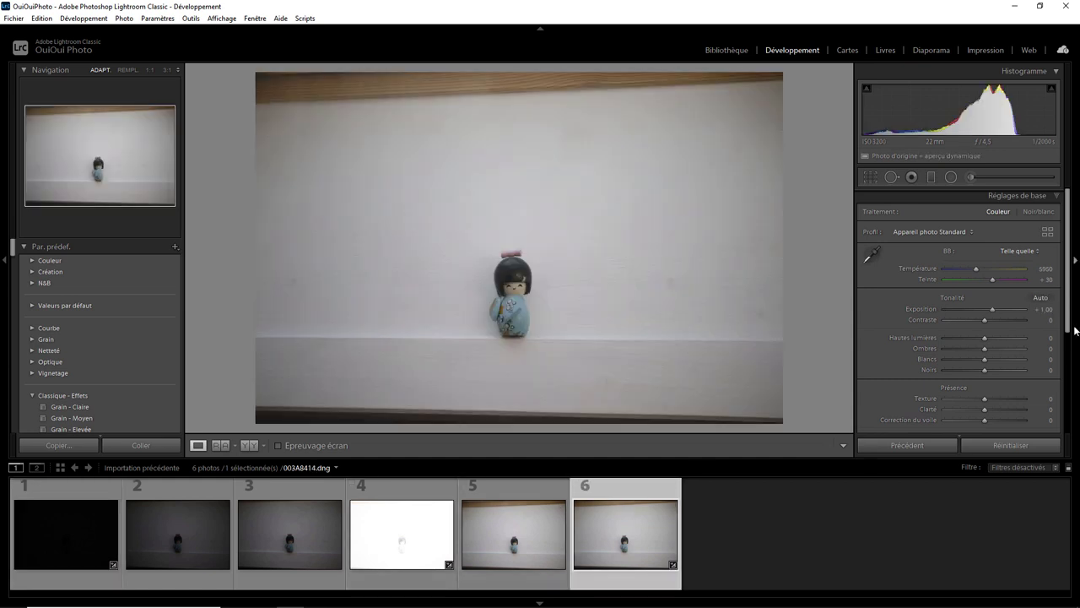
pyautogui.click(61, 497)
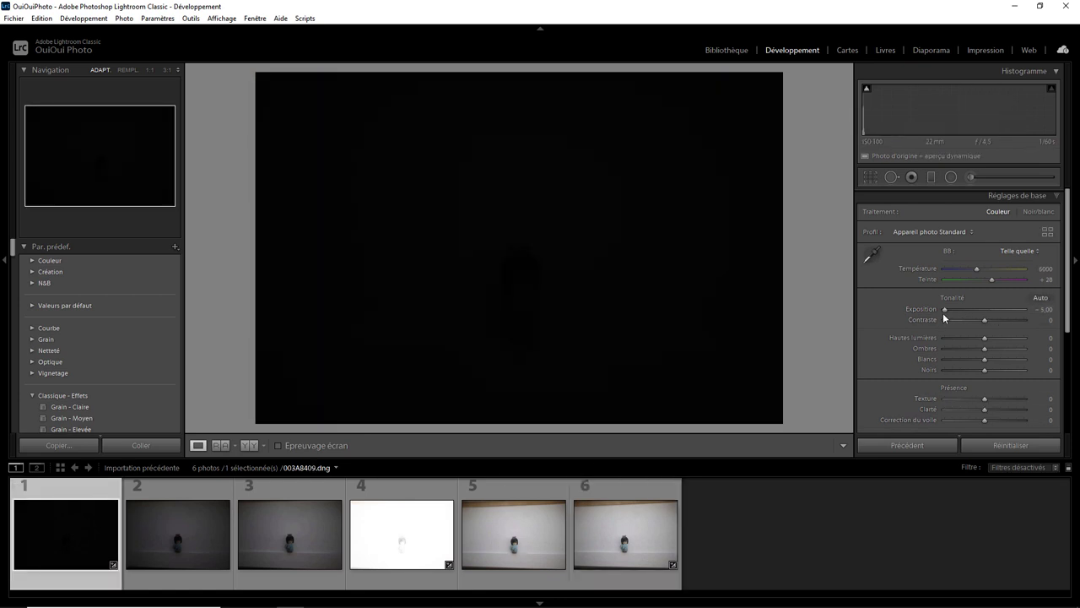
pyautogui.moveTo(944, 309); pyautogui.dragTo(1036, 310)
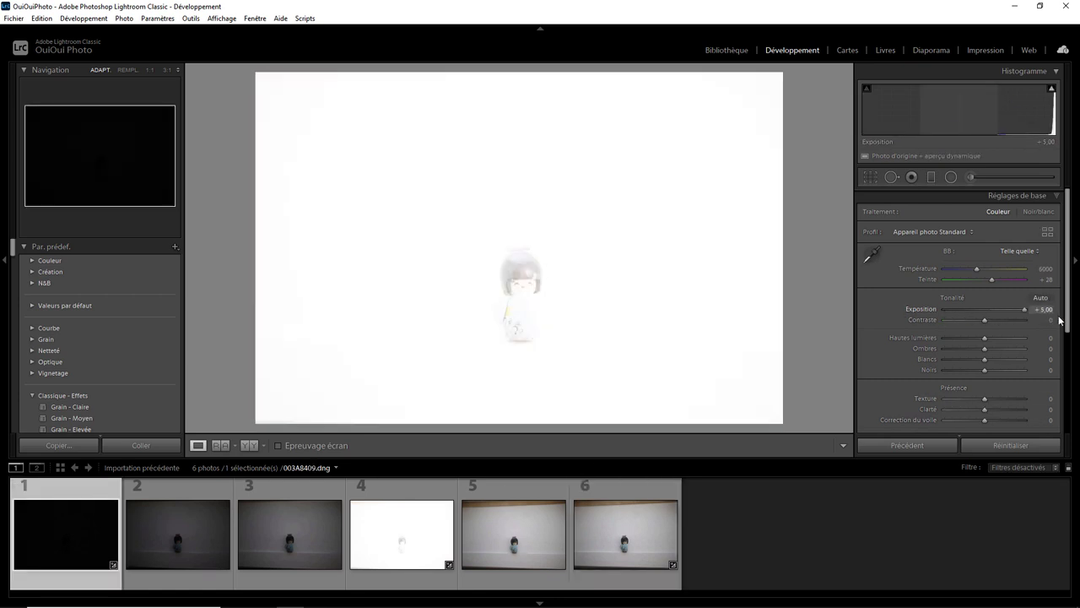
pyautogui.click(1011, 446)
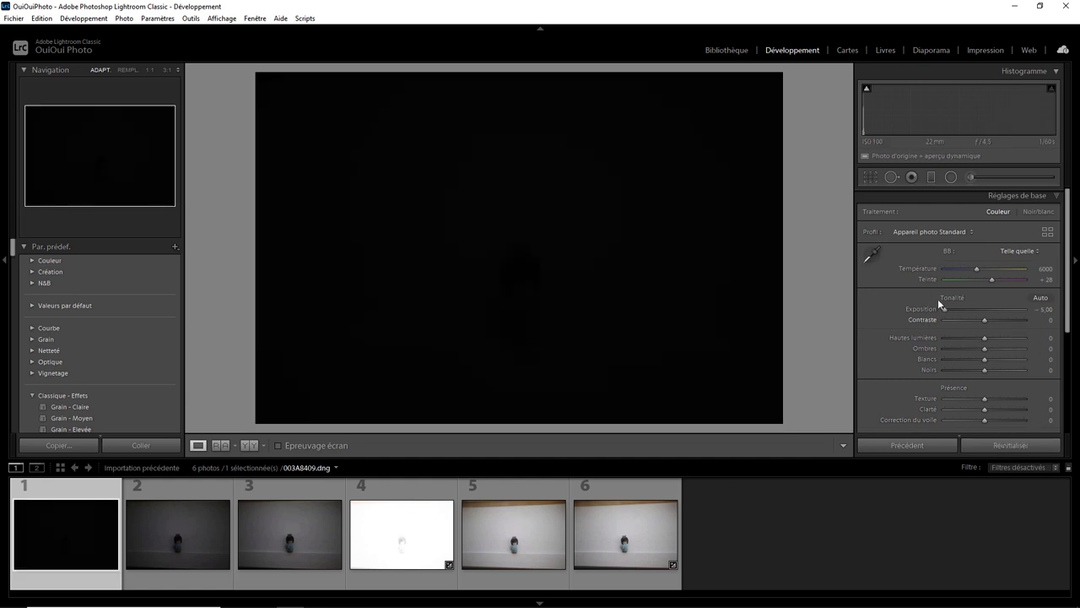
pyautogui.click(194, 517)
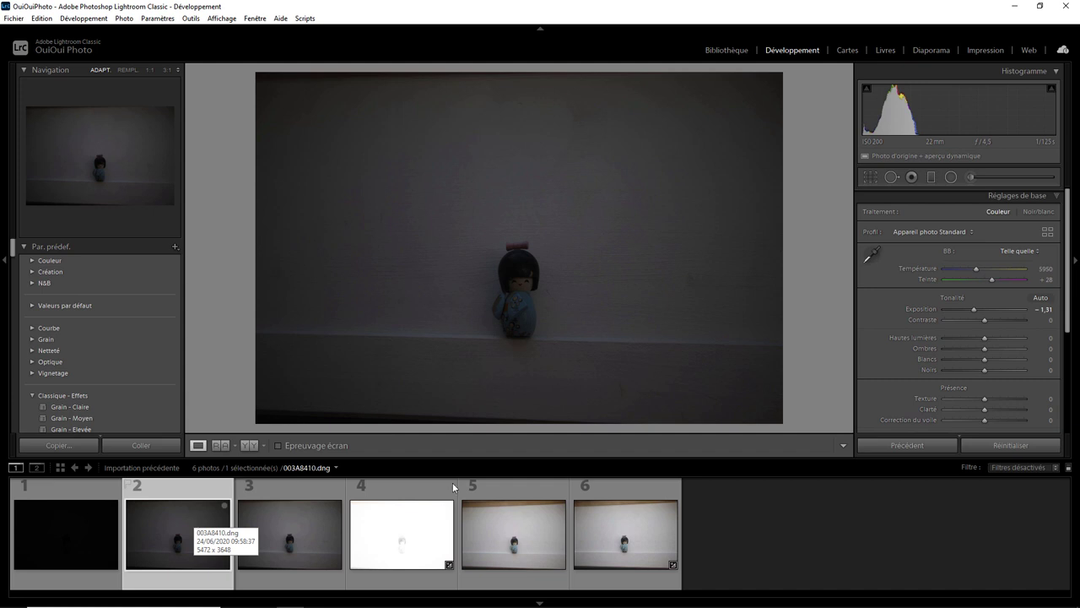
pyautogui.moveTo(976, 308); pyautogui.dragTo(1007, 309)
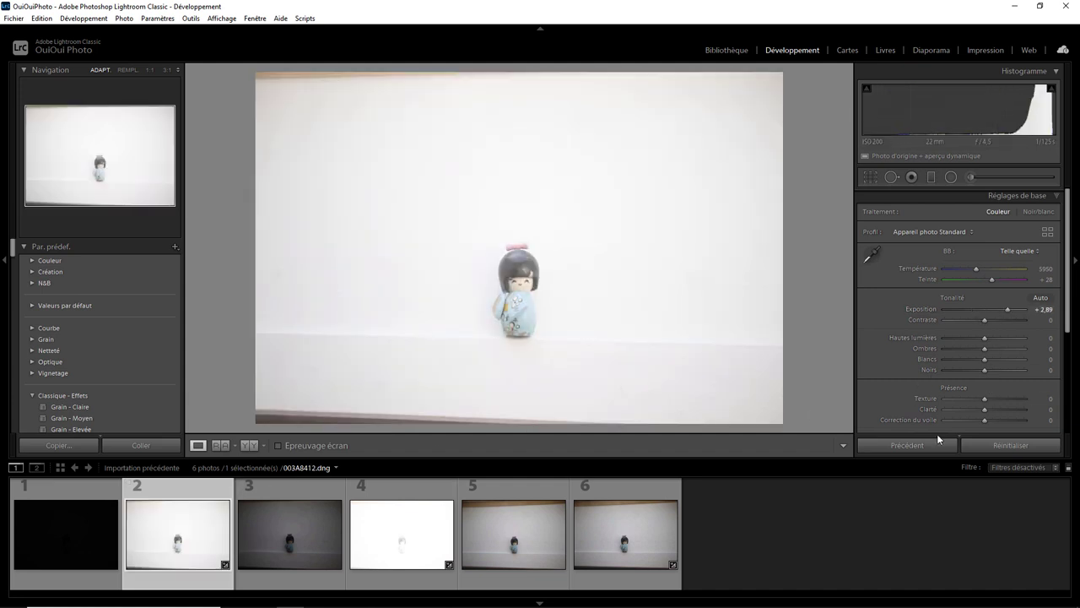
pyautogui.click(1006, 447)
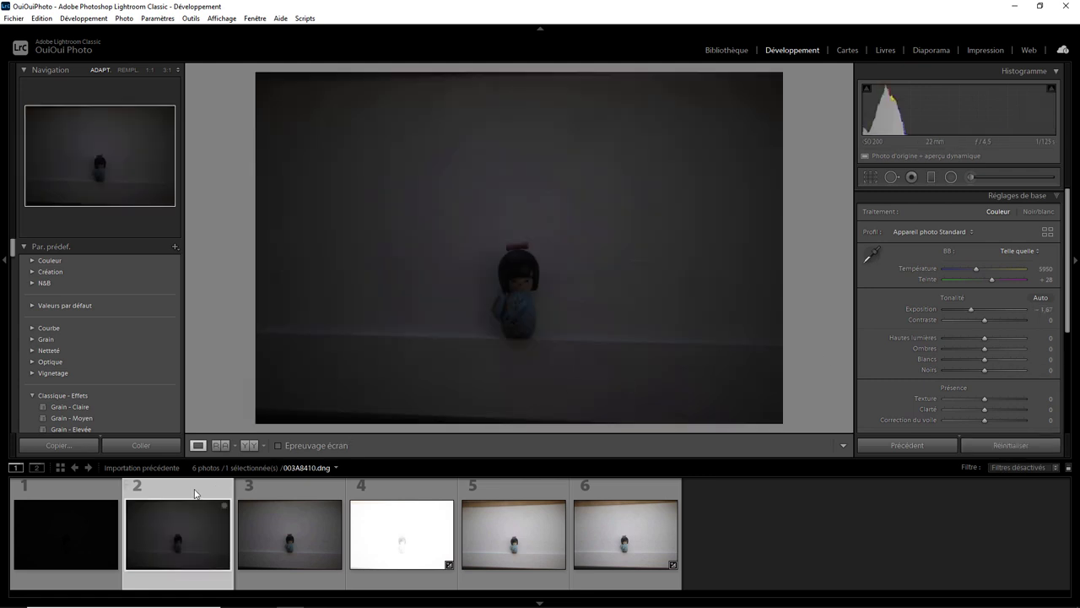
# Reset photos 3, 5 and 6 to the new default, photo 6 returning to +1,00
pyautogui.click(277, 493)
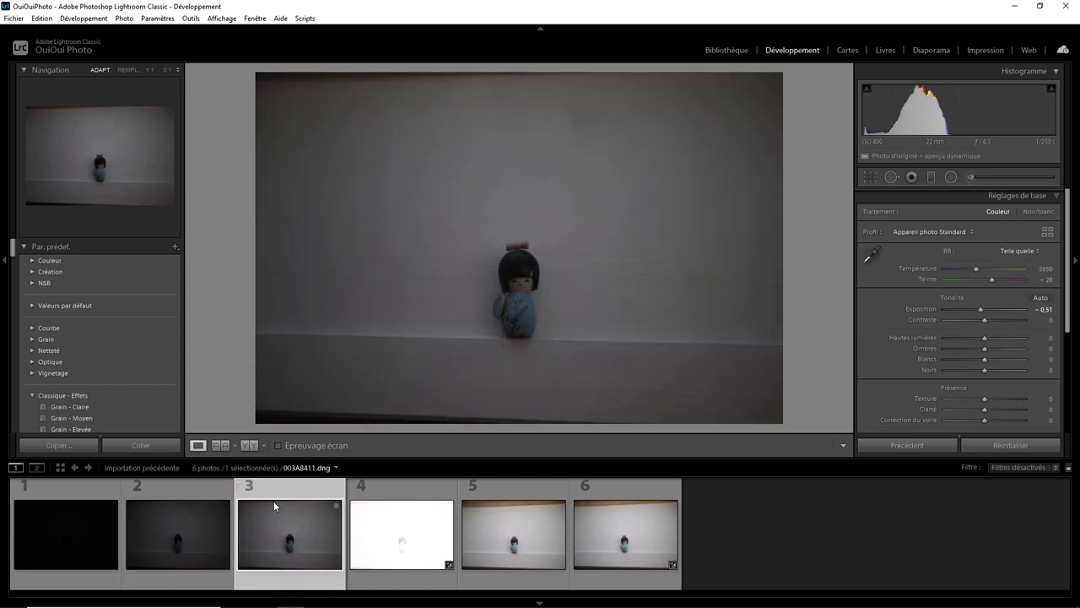
pyautogui.click(1013, 445)
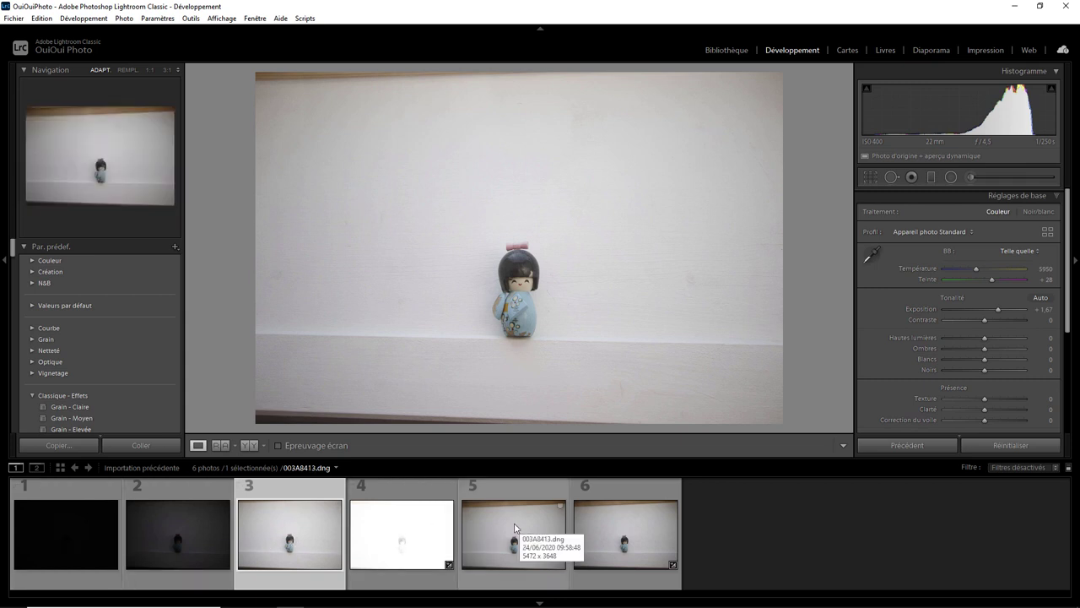
pyautogui.moveTo(514, 533)
pyautogui.click(509, 529)
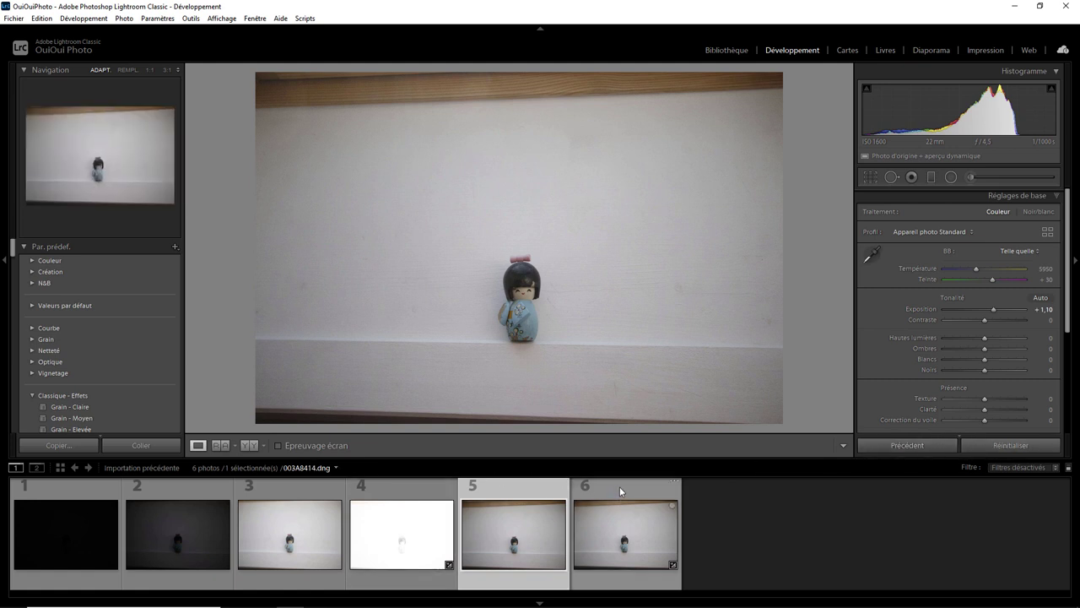
pyautogui.click(984, 445)
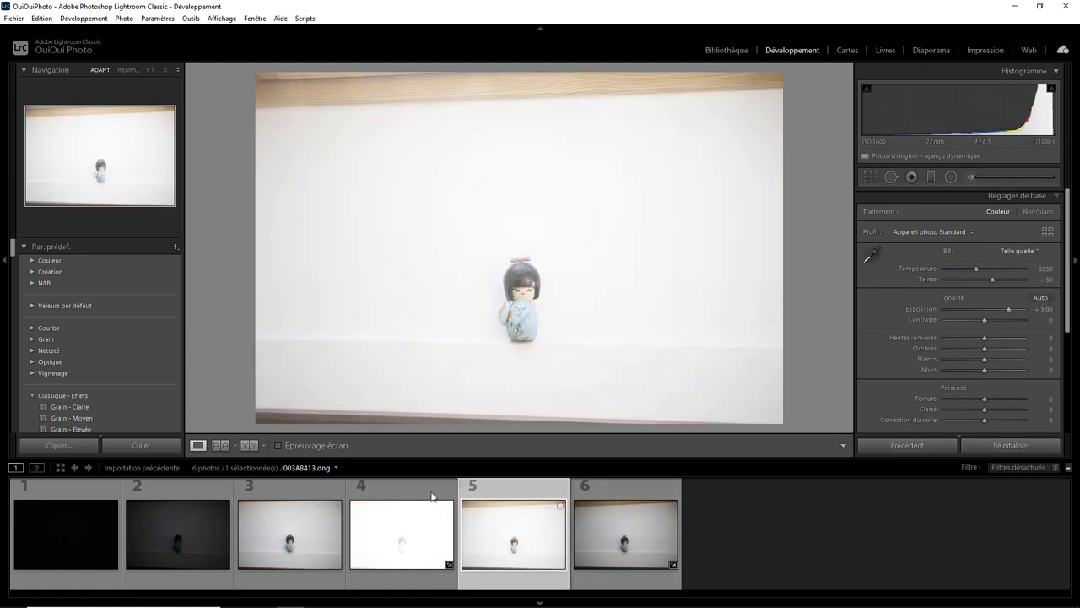
pyautogui.click(638, 496)
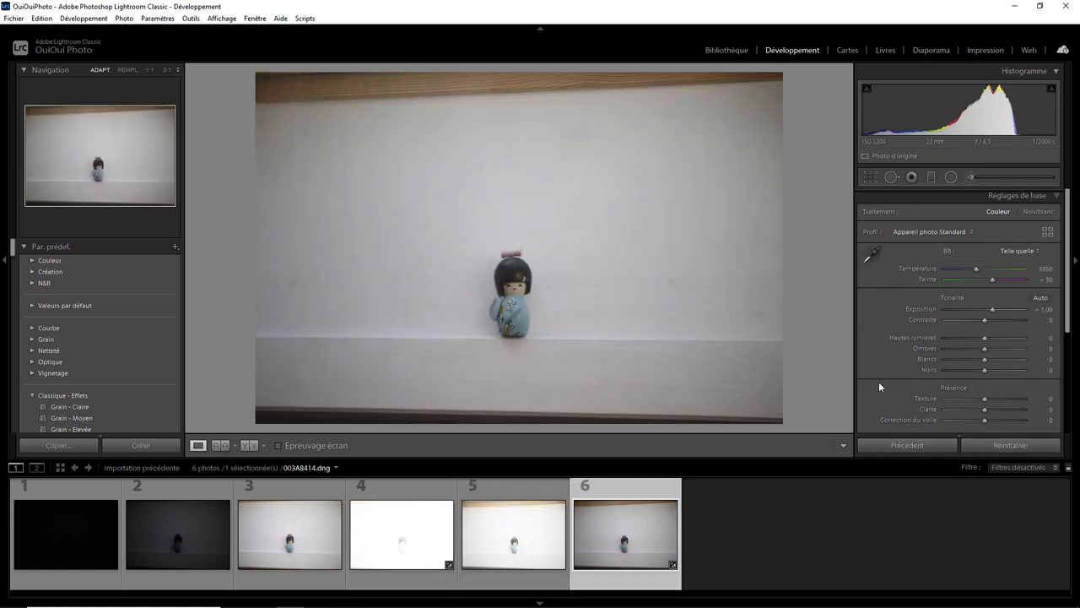
pyautogui.moveTo(992, 310); pyautogui.dragTo(943, 310)
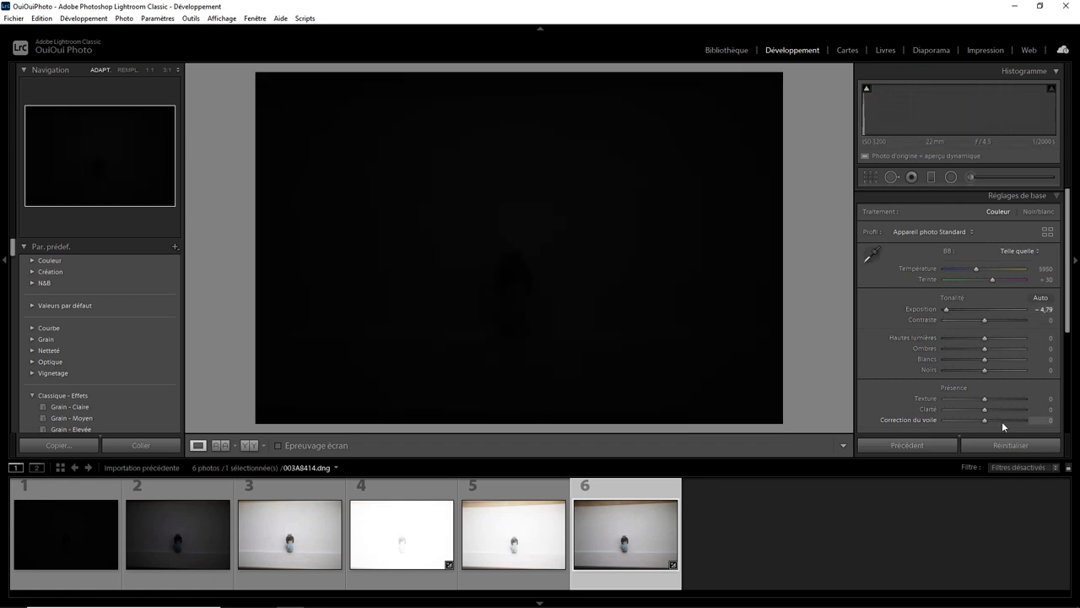
pyautogui.click(997, 445)
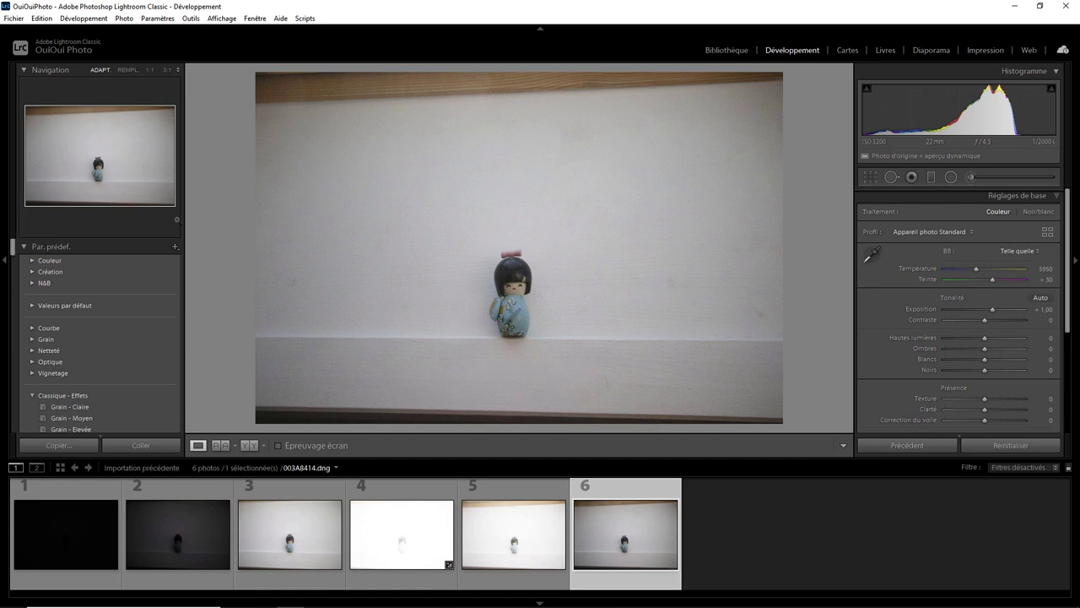
pyautogui.click(46, 20)
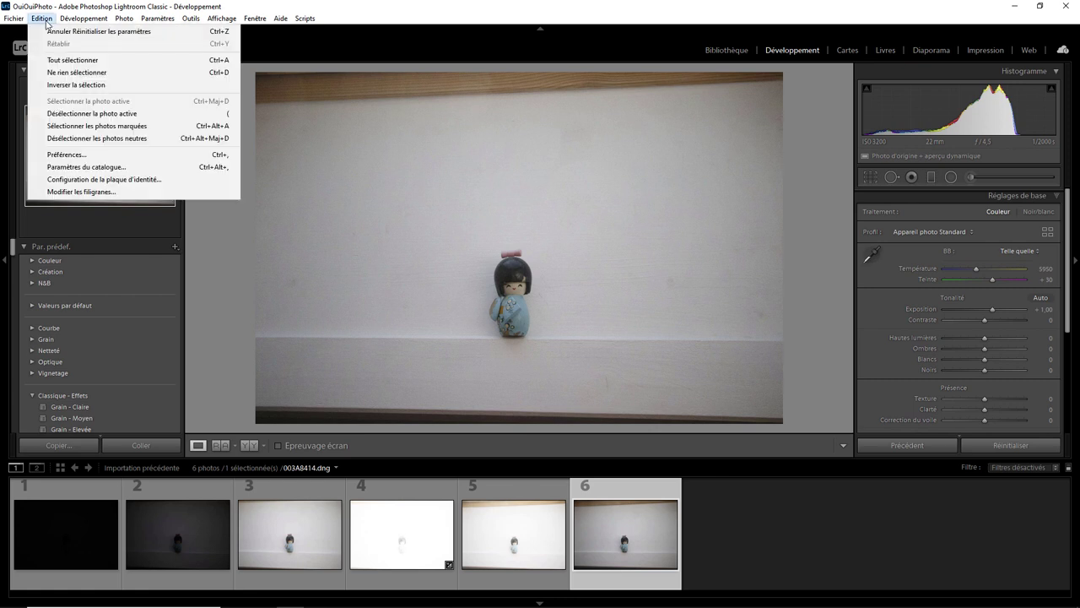